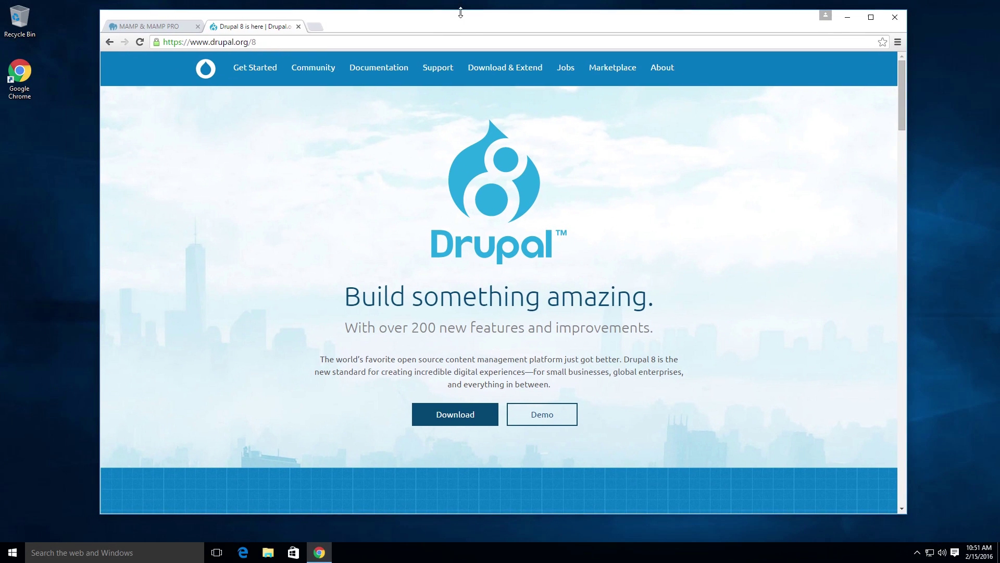
# Step: On mamp.info's downloads page, start downloading the Windows MAMP & MAMP PRO 3.2 installer
pyautogui.click(115, 25)
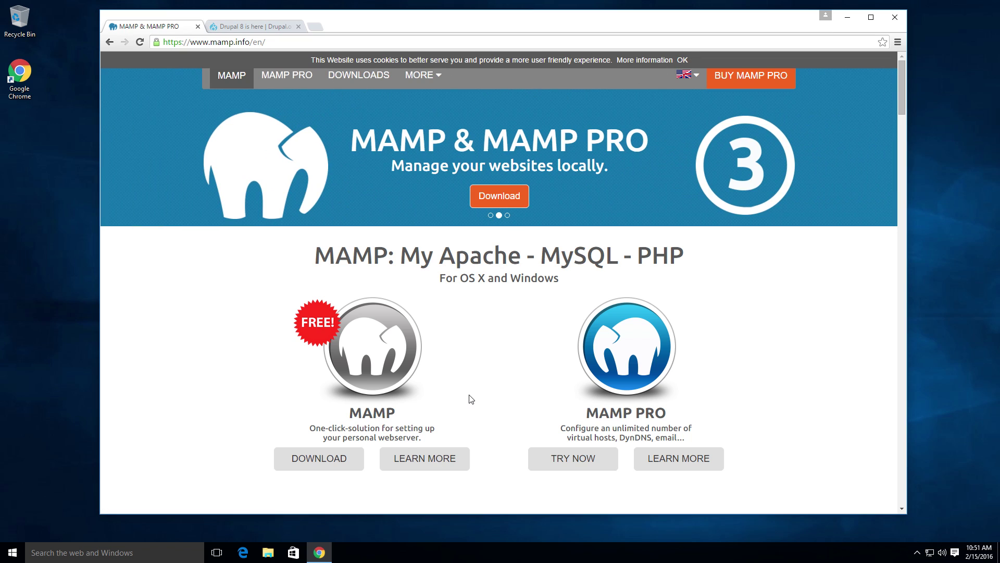
pyautogui.click(343, 458)
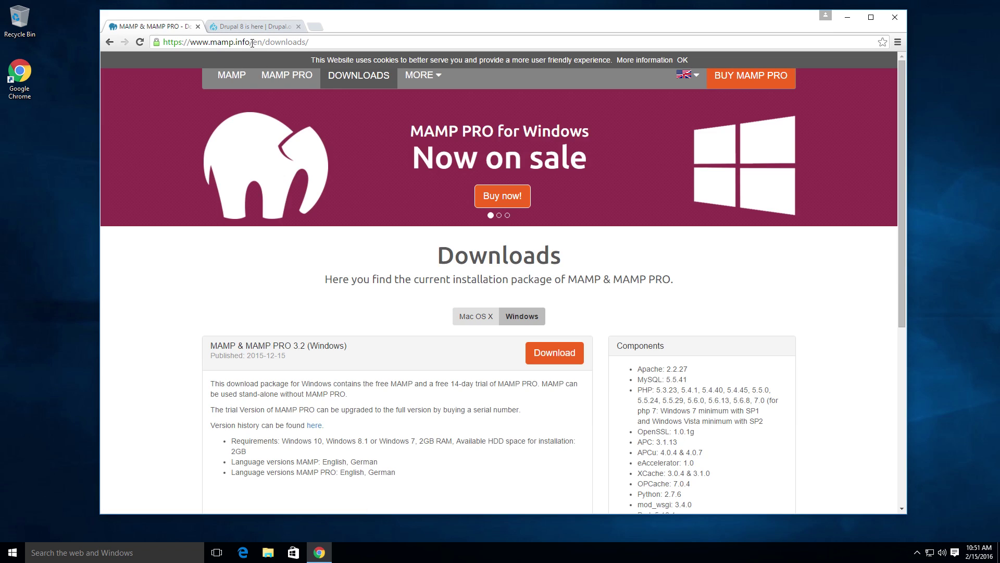
pyautogui.click(252, 43)
pyautogui.click(309, 274)
pyautogui.scroll(-3, 403, 347)
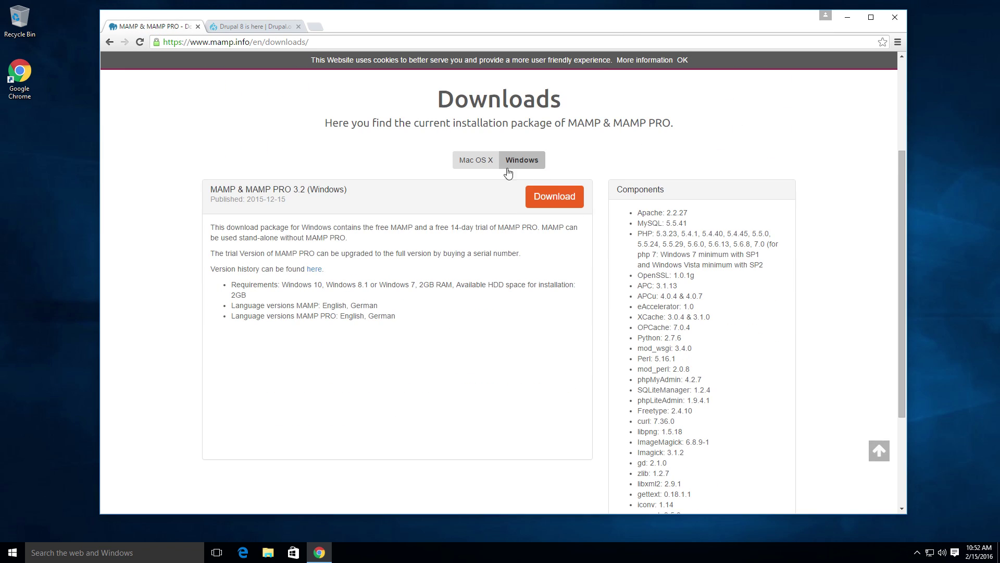
pyautogui.click(551, 196)
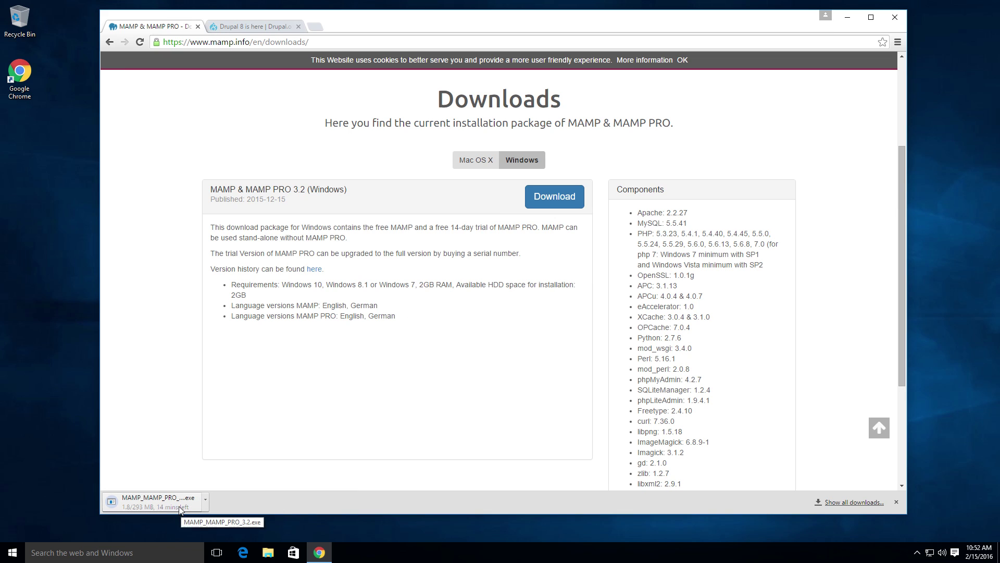
# Step: Back on the Drupal 8 tab, go to Download & Extend to find Drupal 8.0.3
pyautogui.click(255, 27)
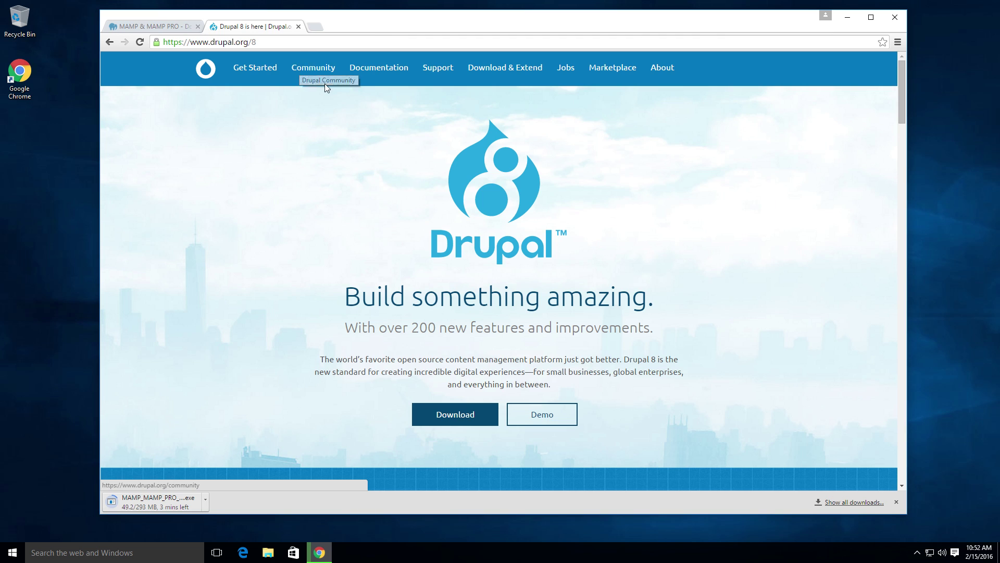
pyautogui.click(268, 41)
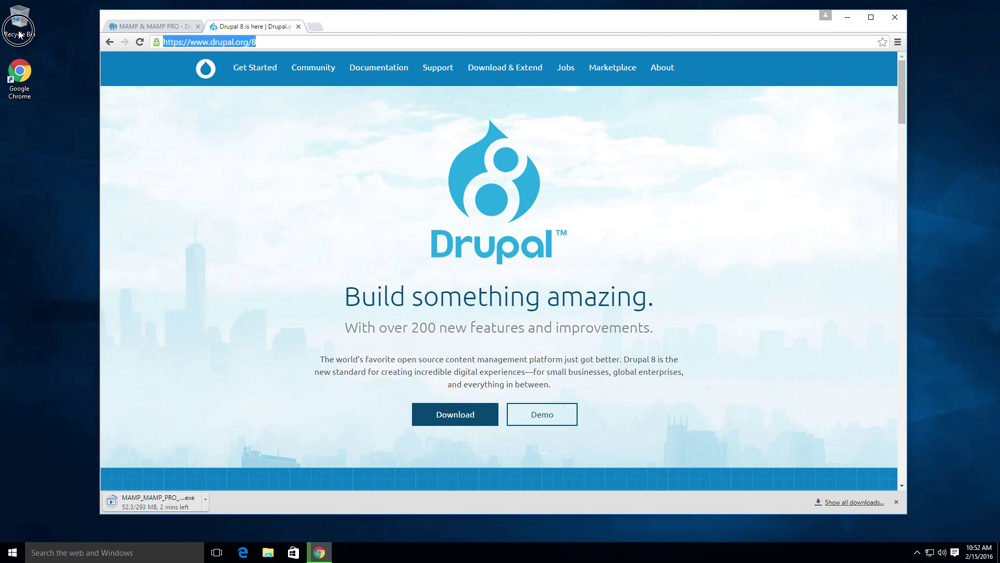
pyautogui.click(357, 141)
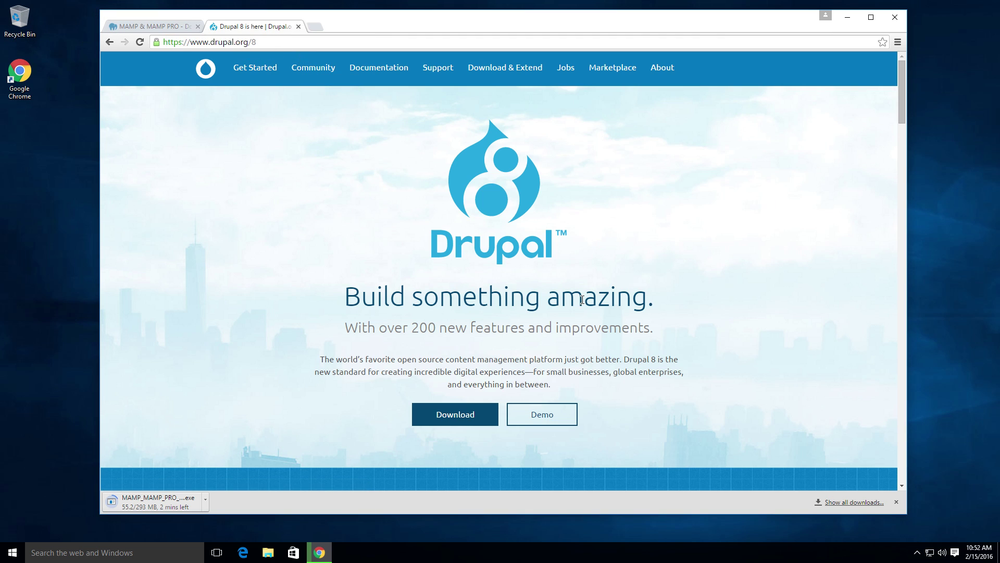
pyautogui.scroll(-1, 483, 233)
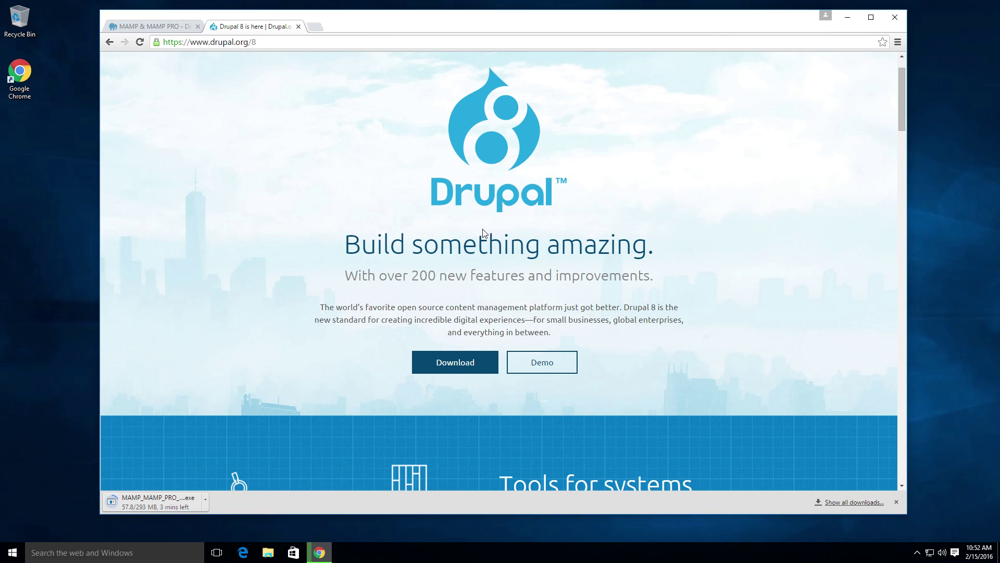
pyautogui.scroll(-4, 532, 282)
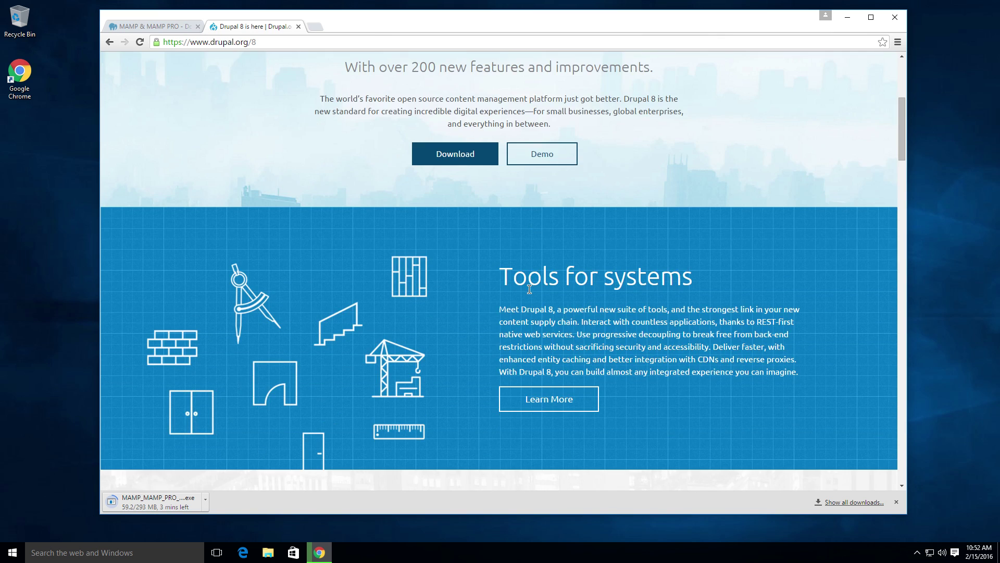
pyautogui.scroll(5, 530, 288)
pyautogui.scroll(-2, 529, 289)
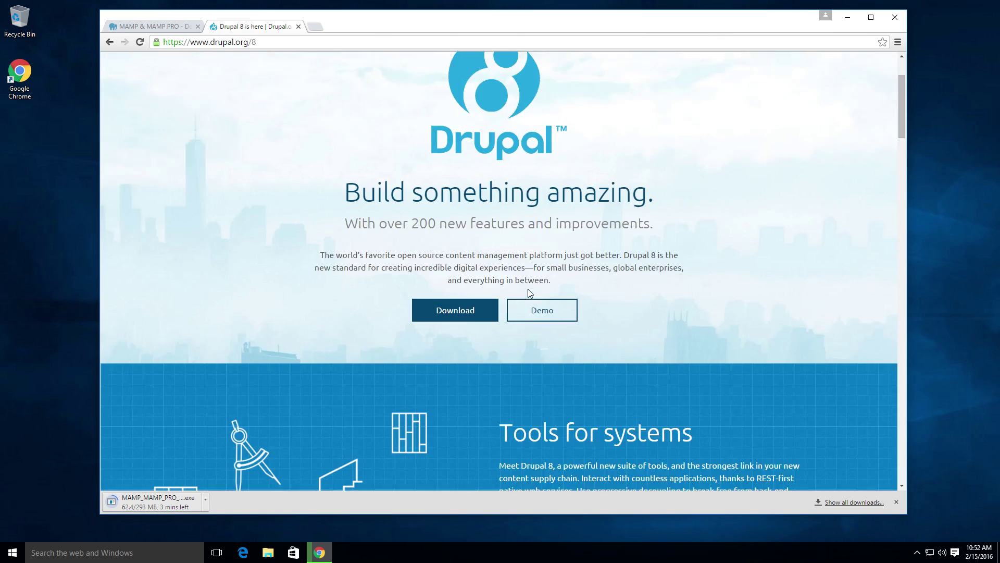
pyautogui.scroll(2, 530, 288)
pyautogui.click(482, 67)
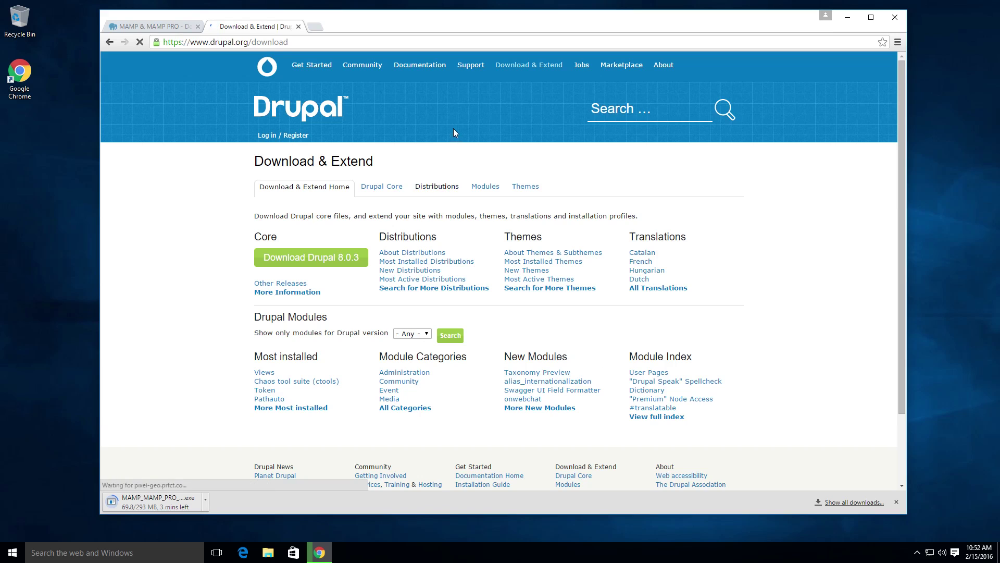
# Step: Return to the Drupal 8 page and download the drupal-8.0.3 zip archive from its release page
pyautogui.click(115, 42)
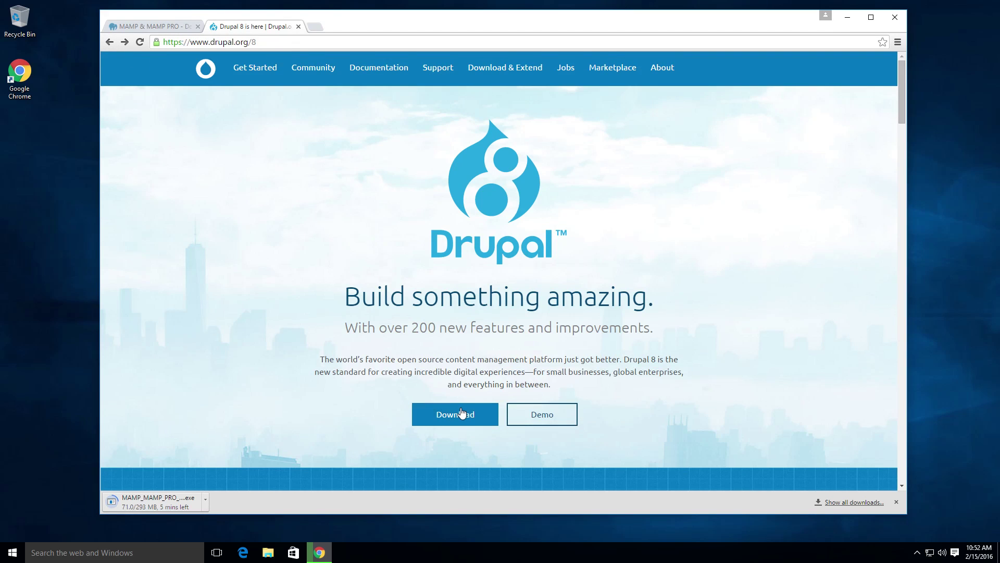
pyautogui.click(460, 410)
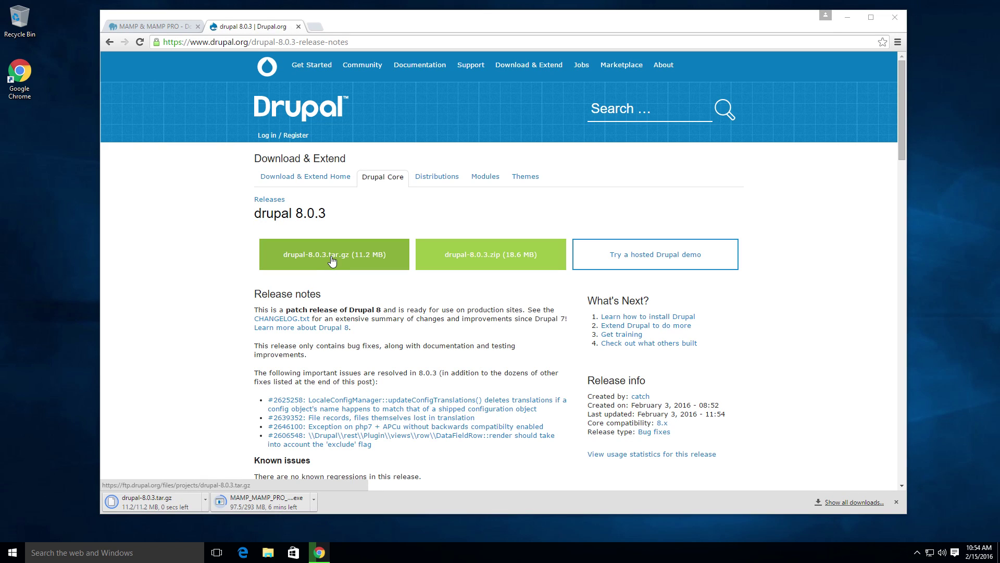
pyautogui.click(537, 257)
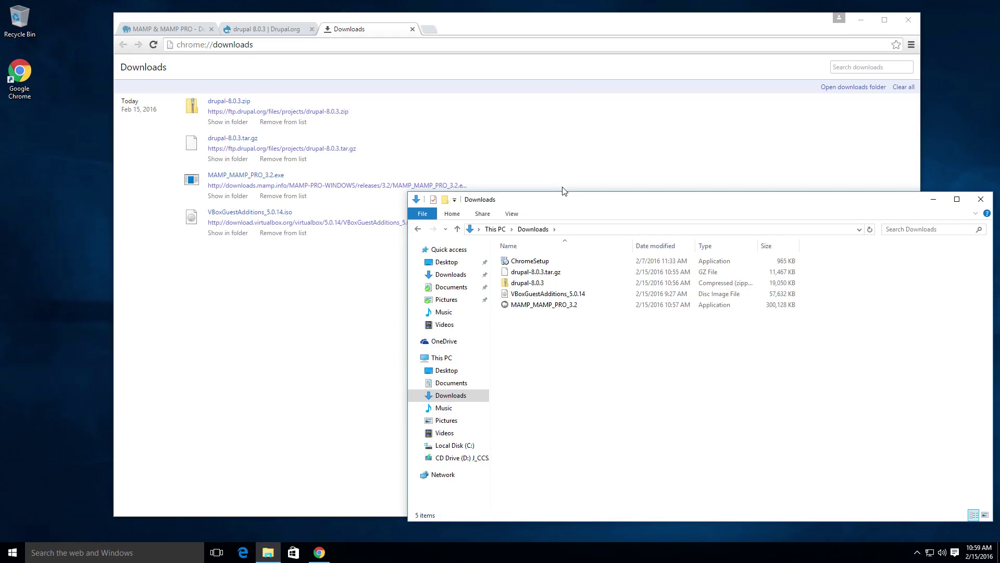
# Step: Launch the MAMP_MAMP_PRO_3.2 installer from Downloads, allowing it to run, with English as setup language
pyautogui.moveTo(556, 203); pyautogui.dragTo(385, 94)
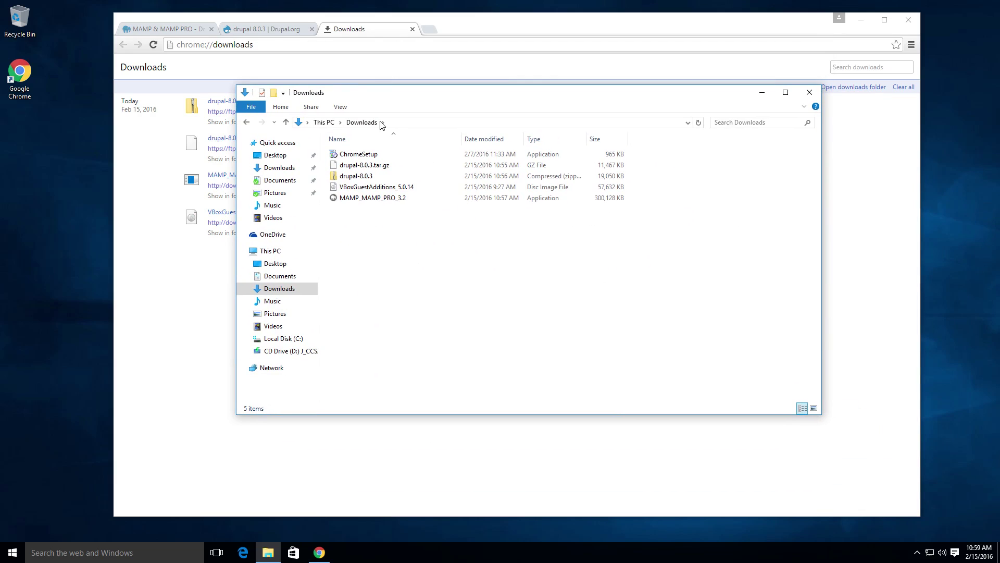
pyautogui.doubleClick(370, 199)
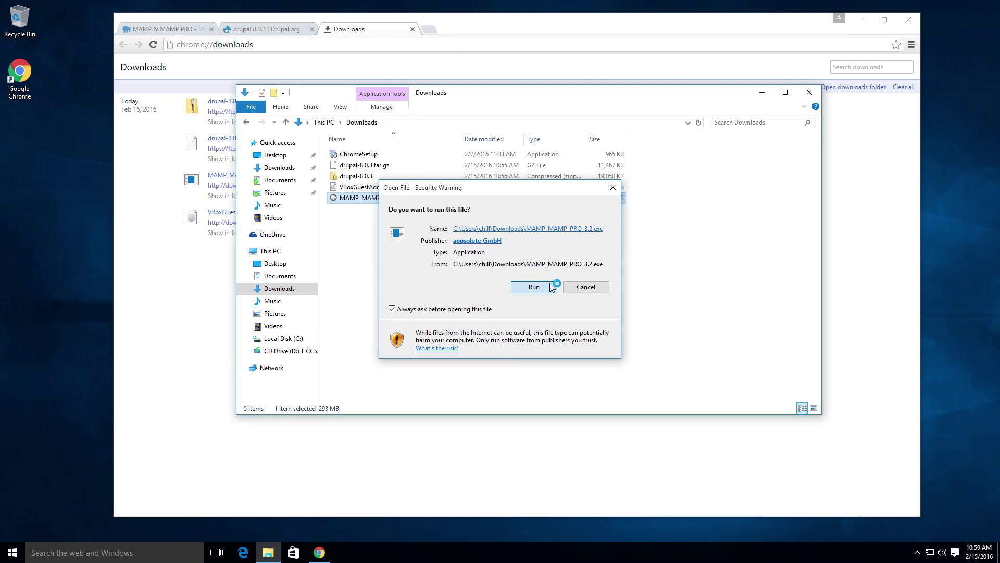
pyautogui.click(551, 287)
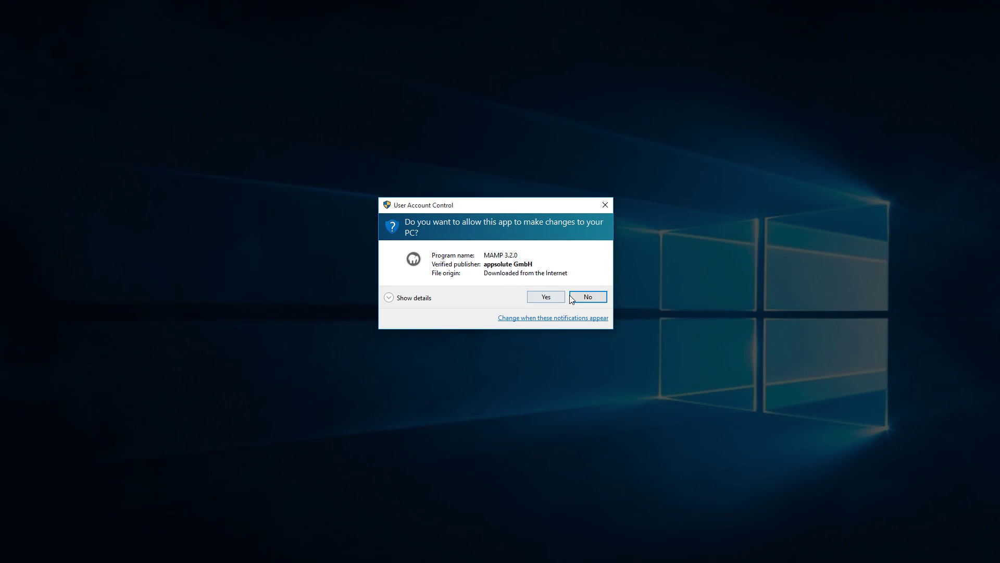
pyautogui.click(555, 296)
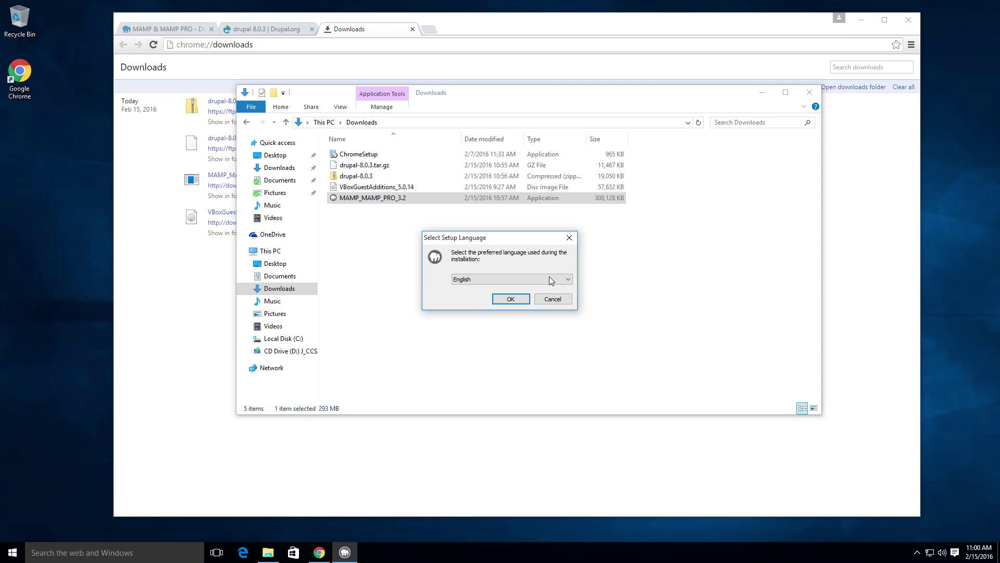
pyautogui.click(523, 299)
# Step: Accept the license, keep MAMP PRO and the default C:\MAMP location, and install
pyautogui.click(559, 359)
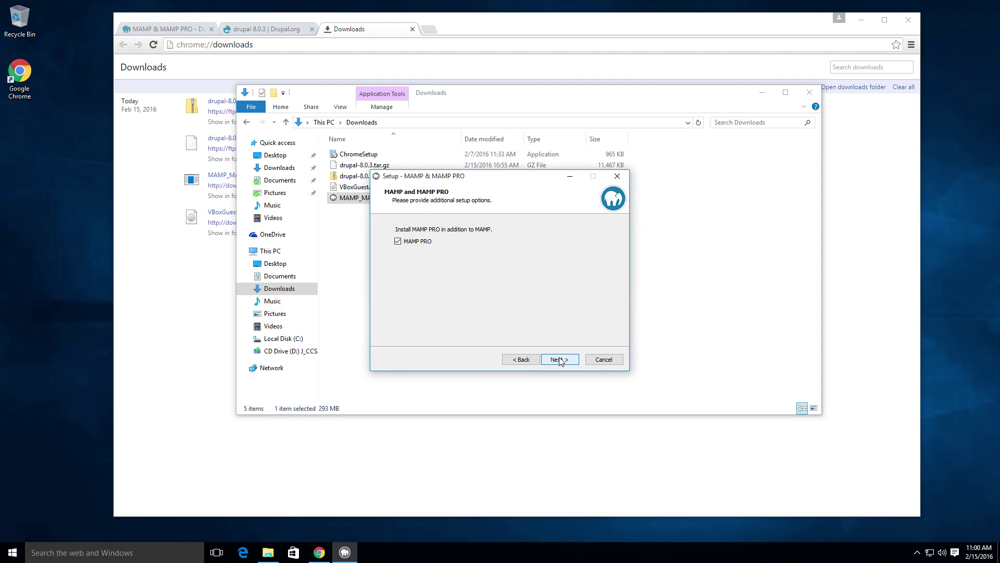
pyautogui.click(559, 359)
pyautogui.click(458, 328)
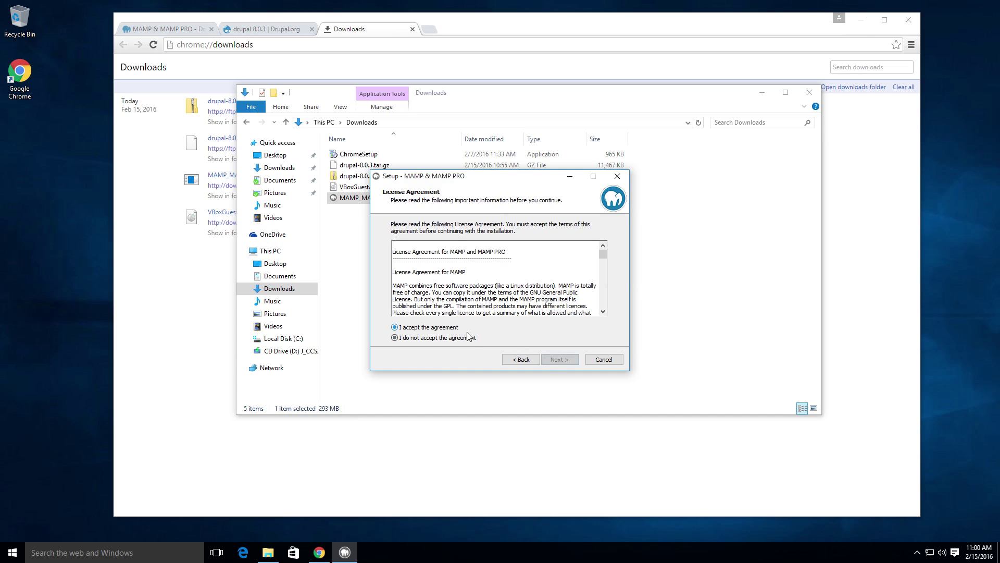
pyautogui.click(559, 359)
pyautogui.click(573, 360)
pyautogui.click(574, 362)
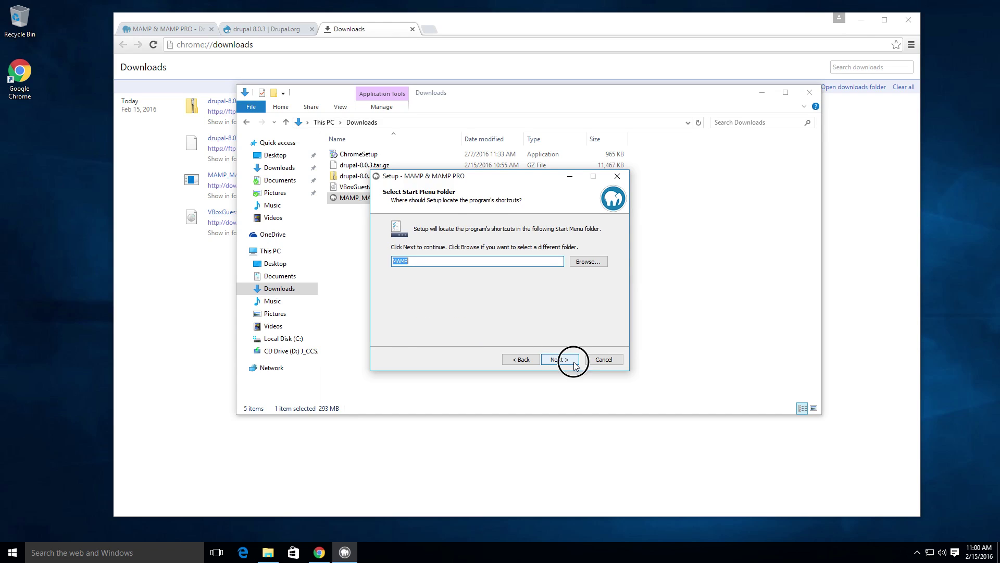
pyautogui.click(559, 360)
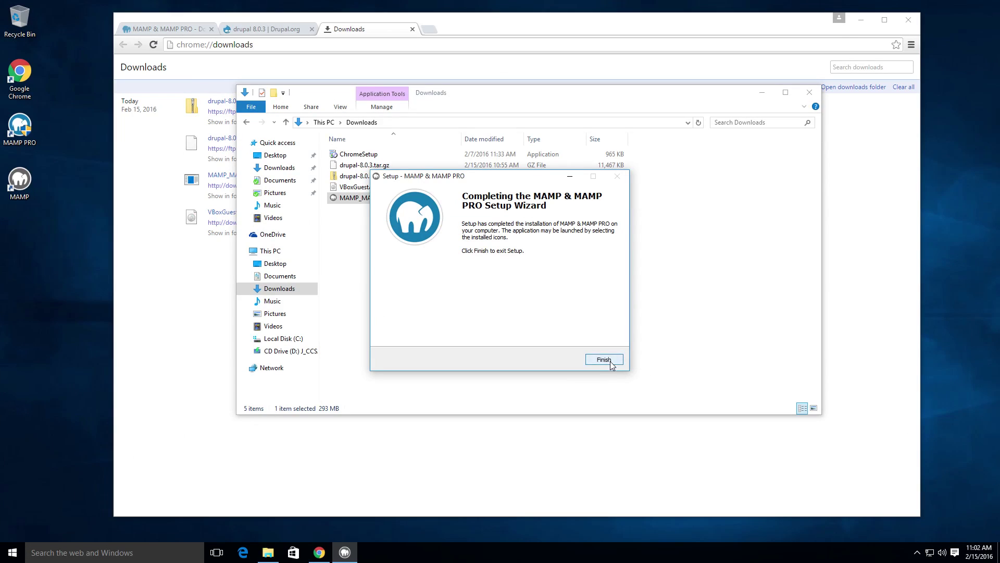
pyautogui.click(608, 359)
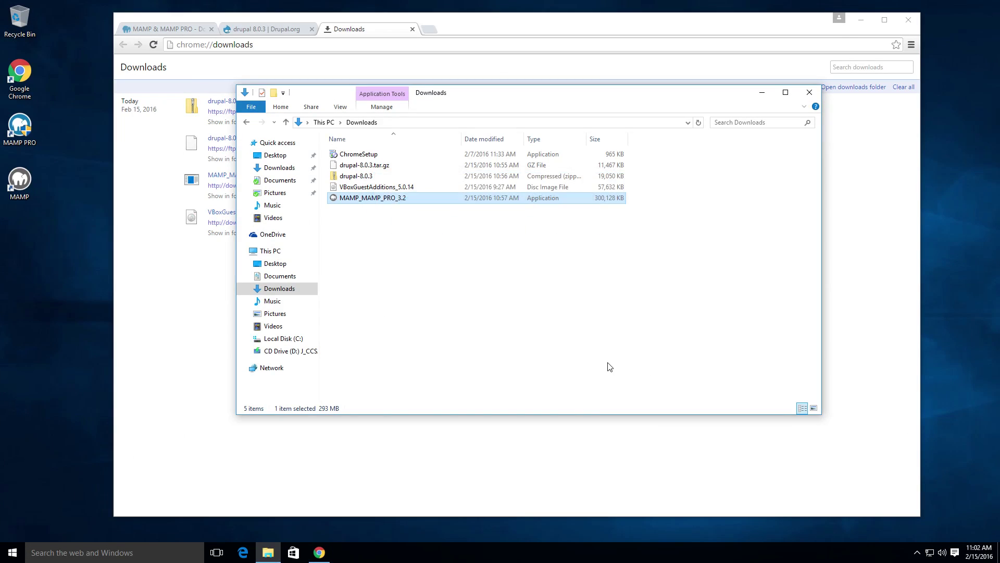
# Step: Extract all files from the drupal-8.0.3 zip archive
pyautogui.click(354, 177)
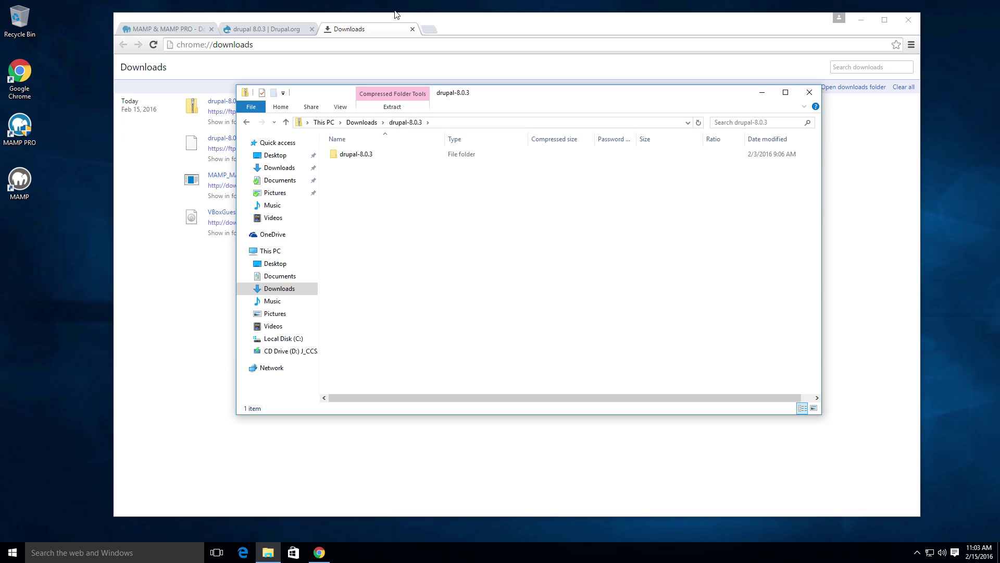
pyautogui.click(390, 108)
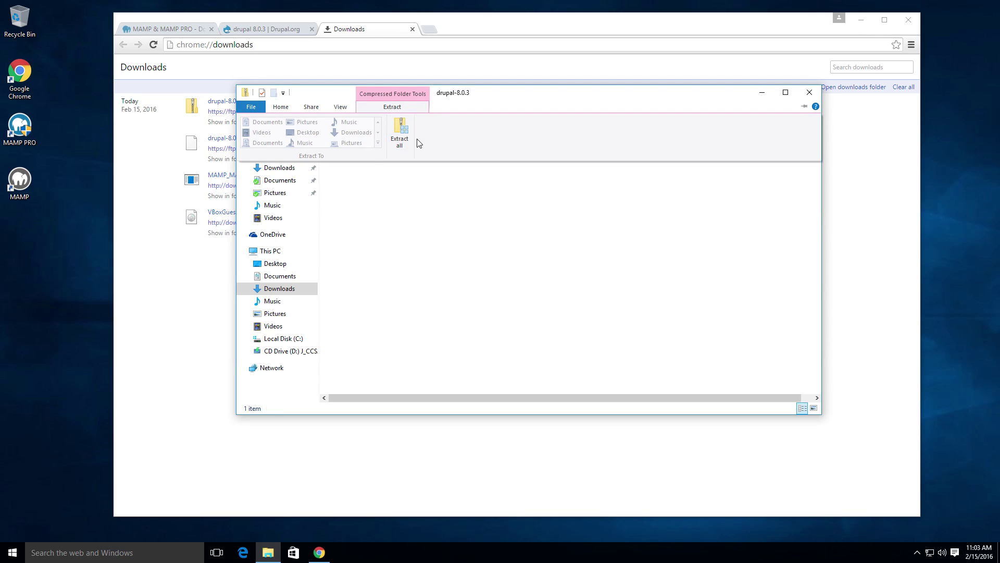
pyautogui.click(400, 135)
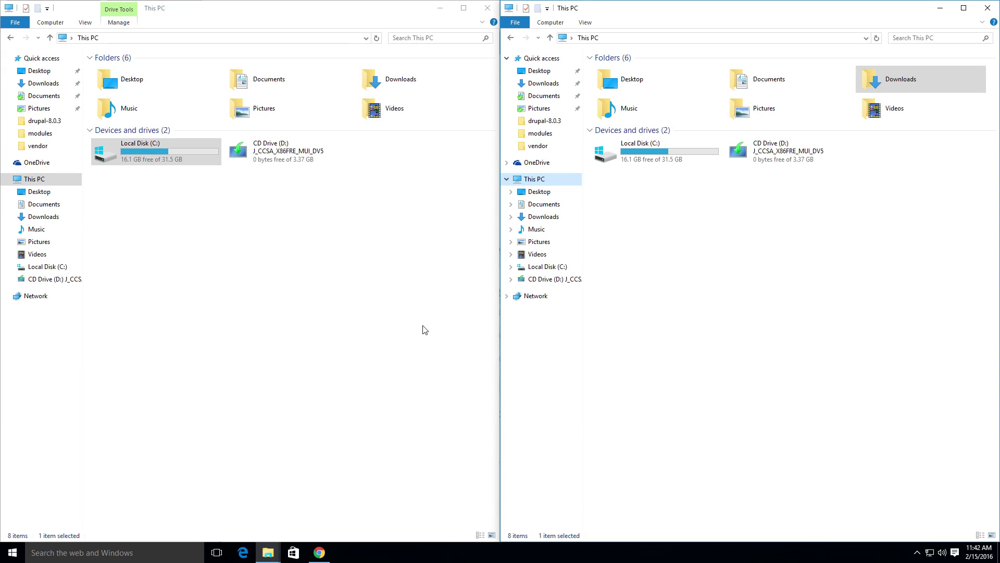
# Step: Delete the default htdocs folder from C:\MAMP
pyautogui.click(44, 267)
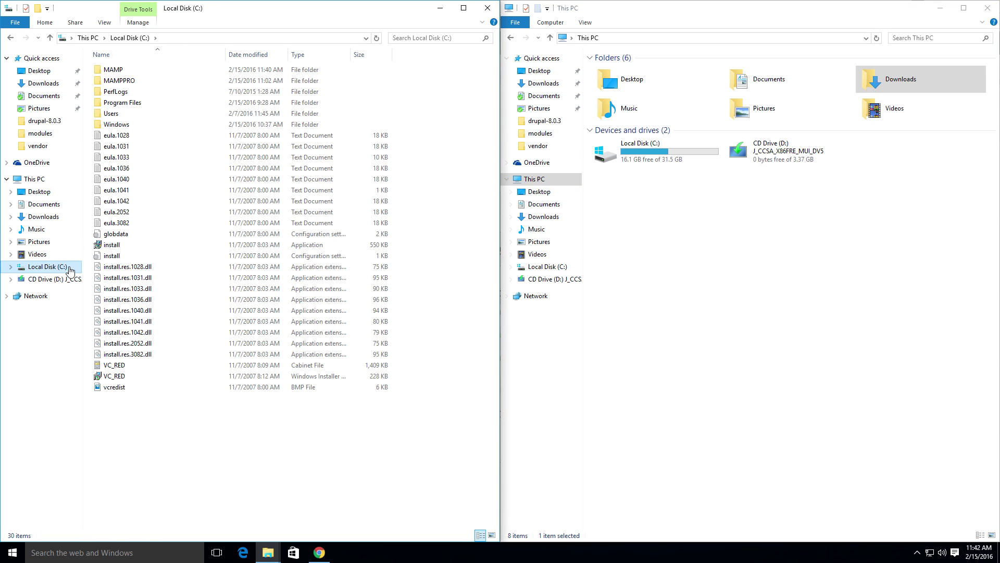
pyautogui.doubleClick(114, 70)
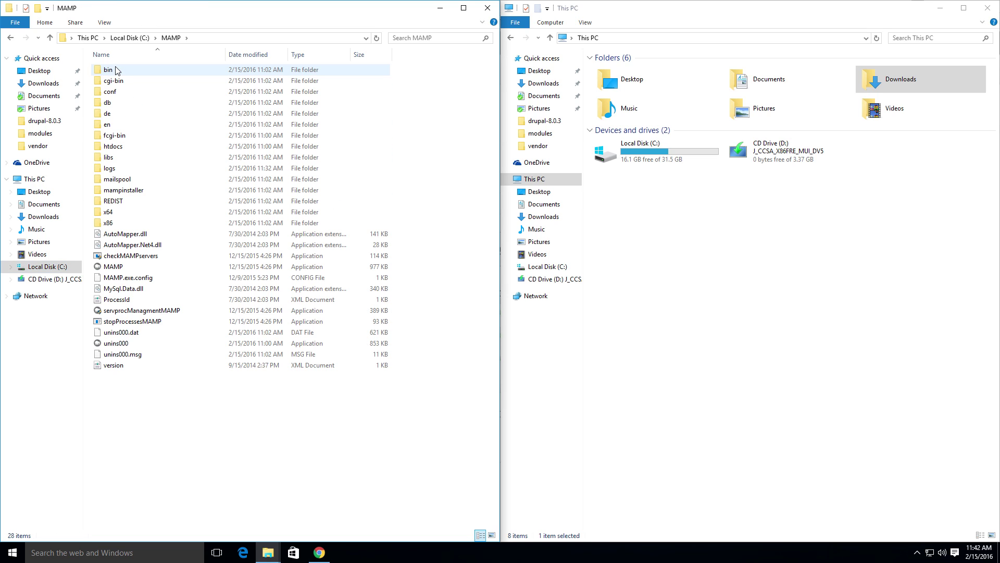
pyautogui.click(110, 150)
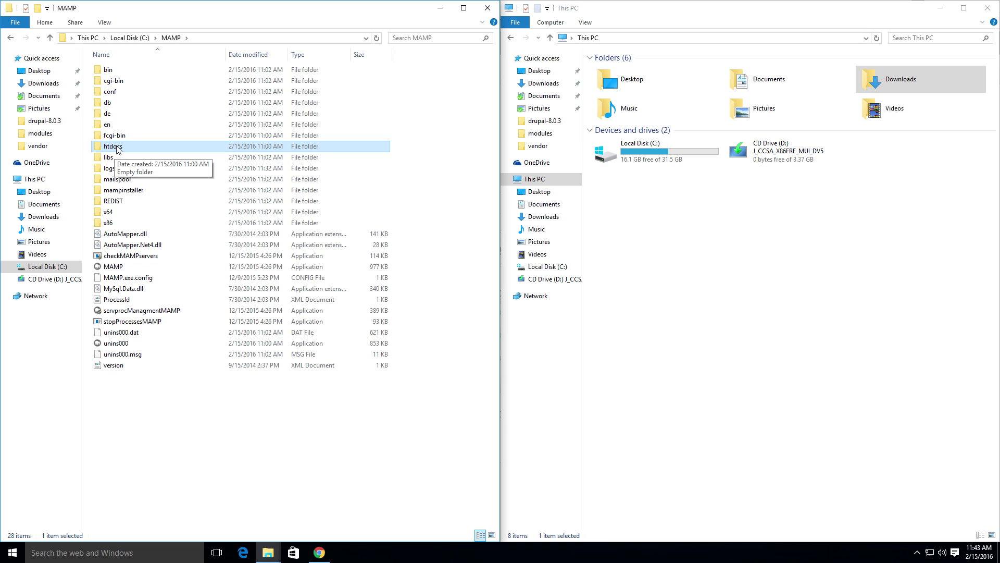
pyautogui.rightClick(117, 150)
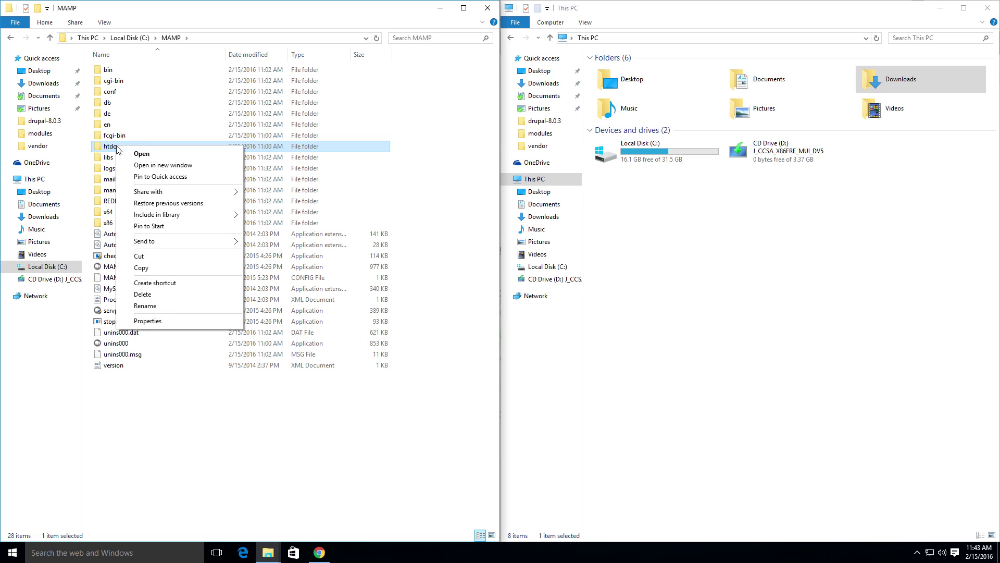
pyautogui.click(142, 294)
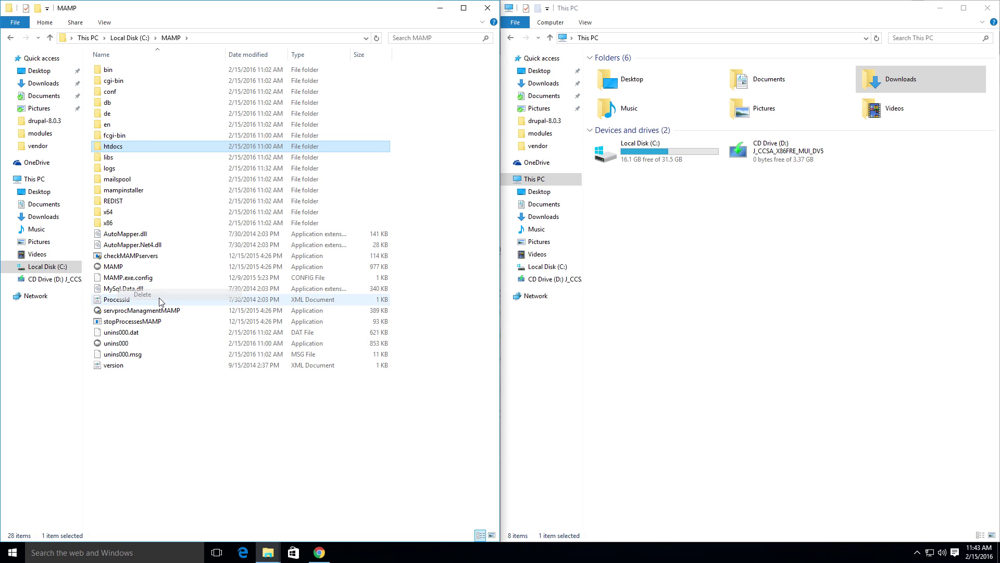
pyautogui.click(782, 291)
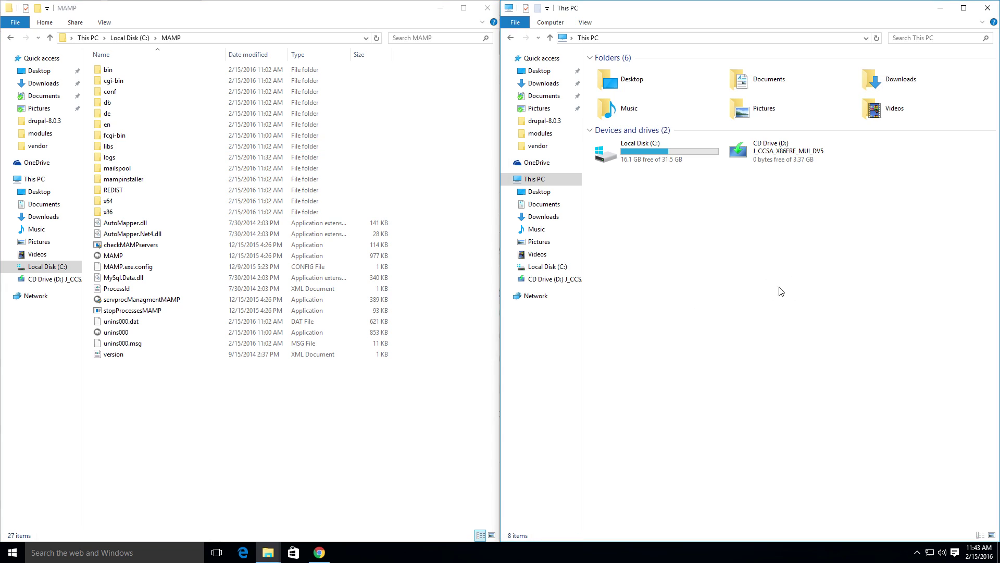
# Step: Move the inner drupal-8.0.3 folder from Downloads into C:\MAMP
pyautogui.click(544, 217)
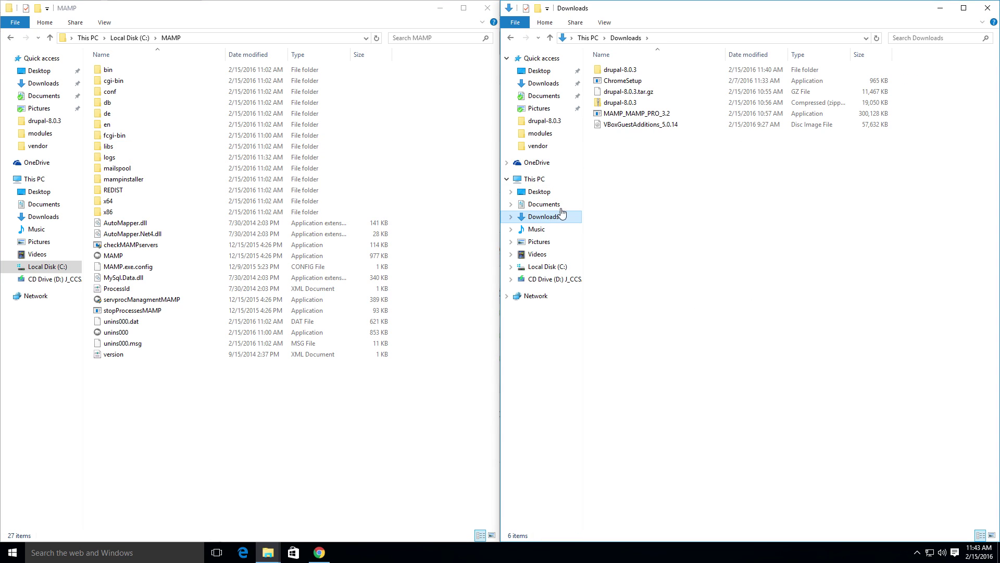
pyautogui.doubleClick(635, 74)
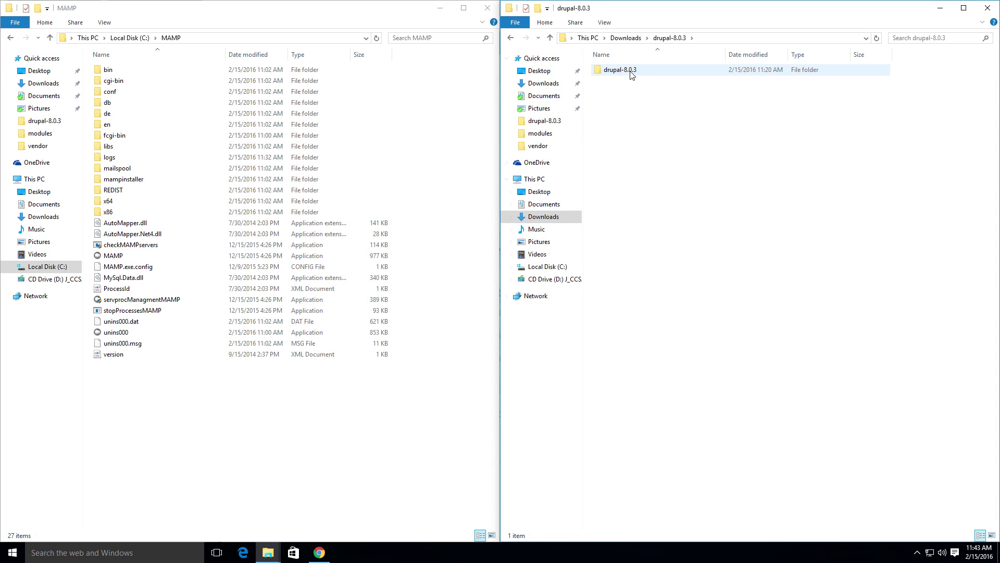
pyautogui.click(632, 75)
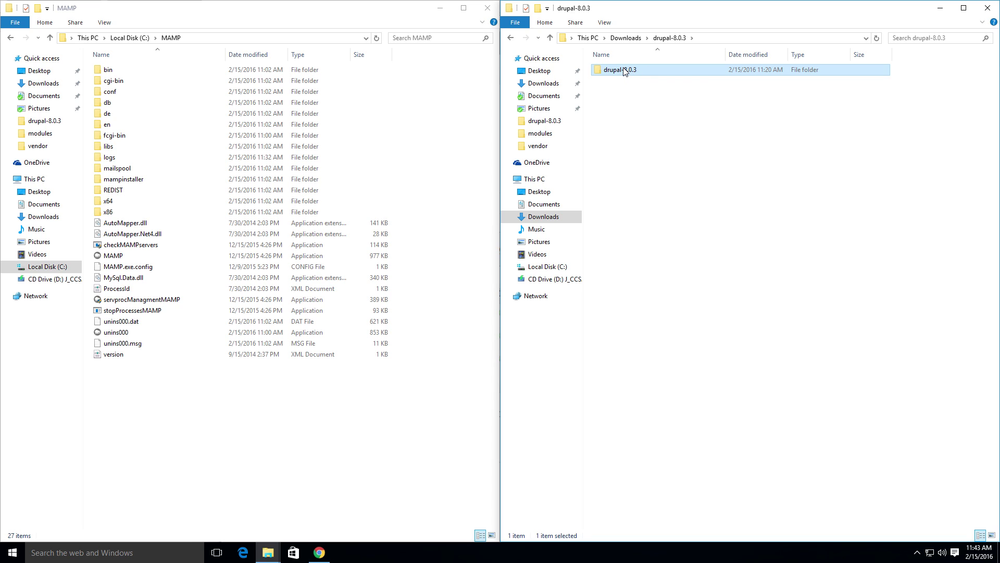
pyautogui.doubleClick(625, 71)
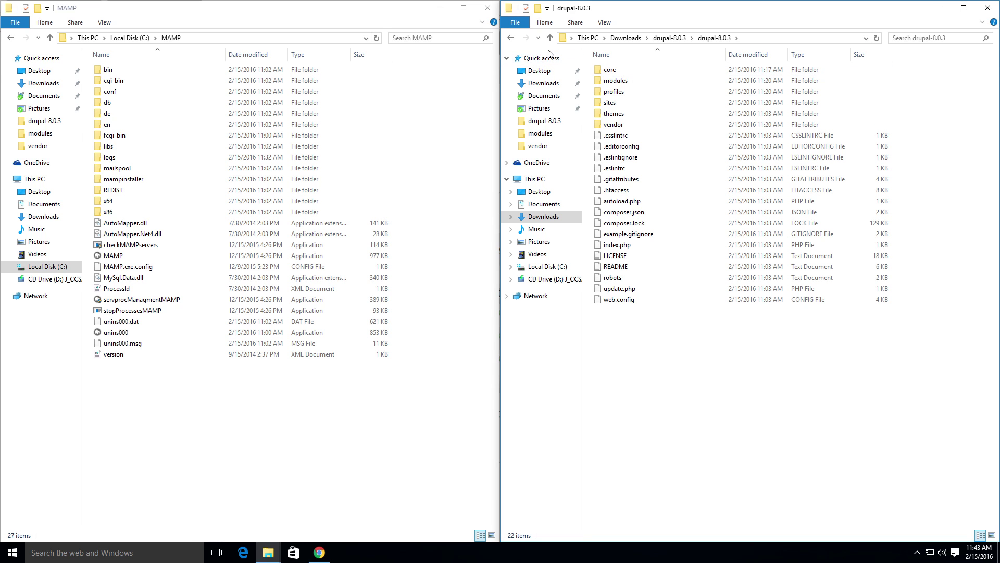
pyautogui.click(511, 37)
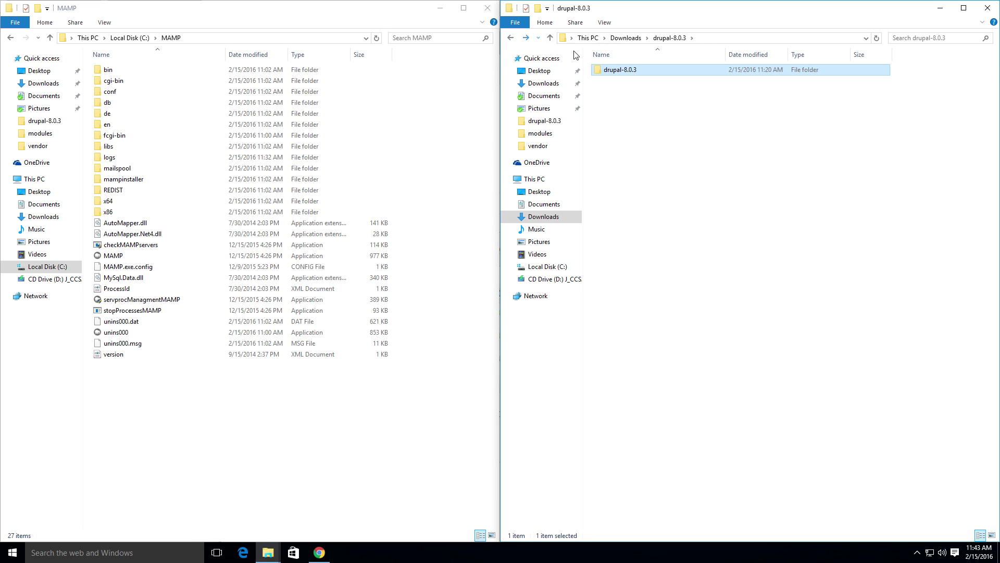
pyautogui.moveTo(611, 74); pyautogui.dragTo(244, 370)
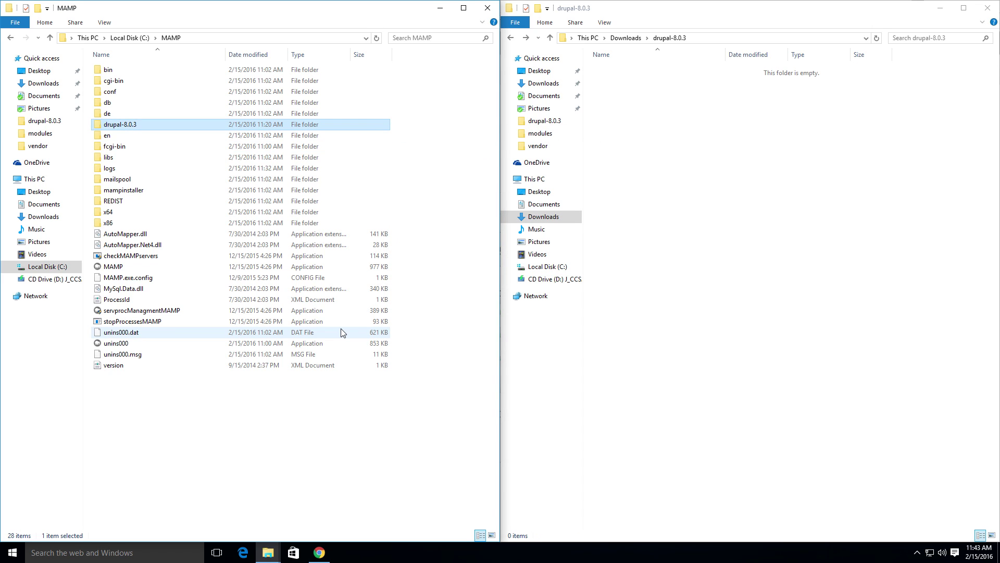
# Step: Rename the moved drupal-8.0.3 folder to htdocs and open it
pyautogui.rightClick(120, 126)
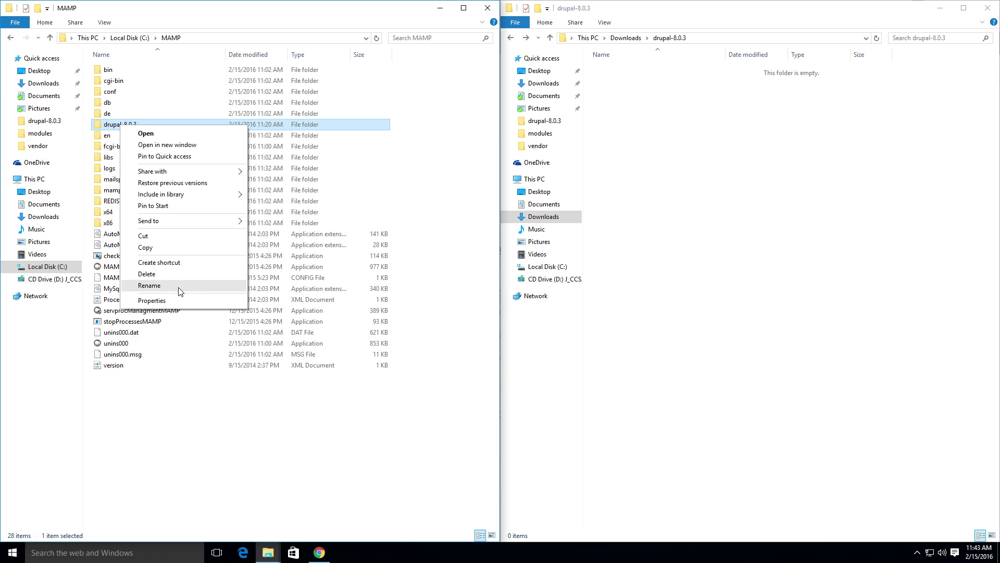
pyautogui.click(180, 286)
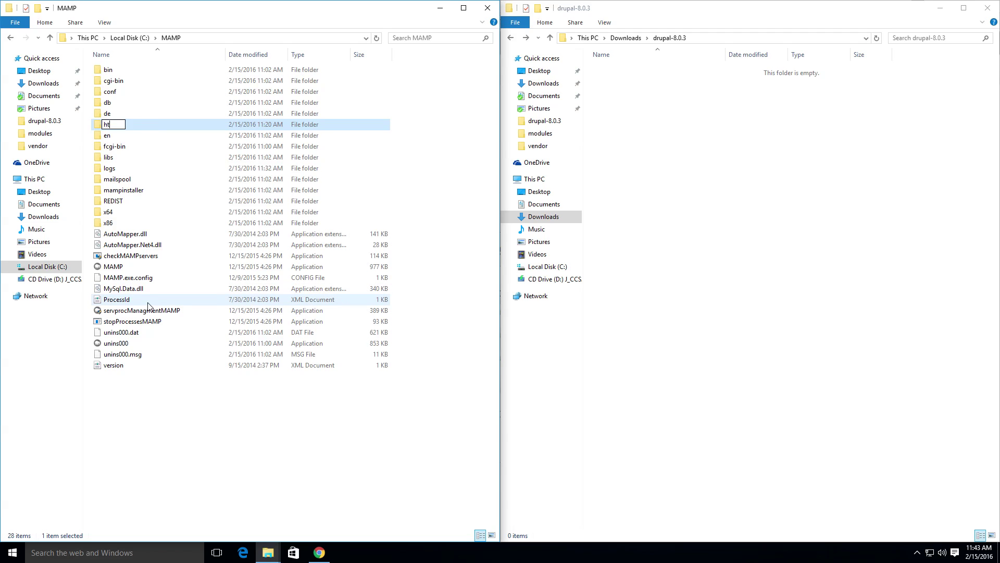
pyautogui.write('docs')
pyautogui.press('Return')
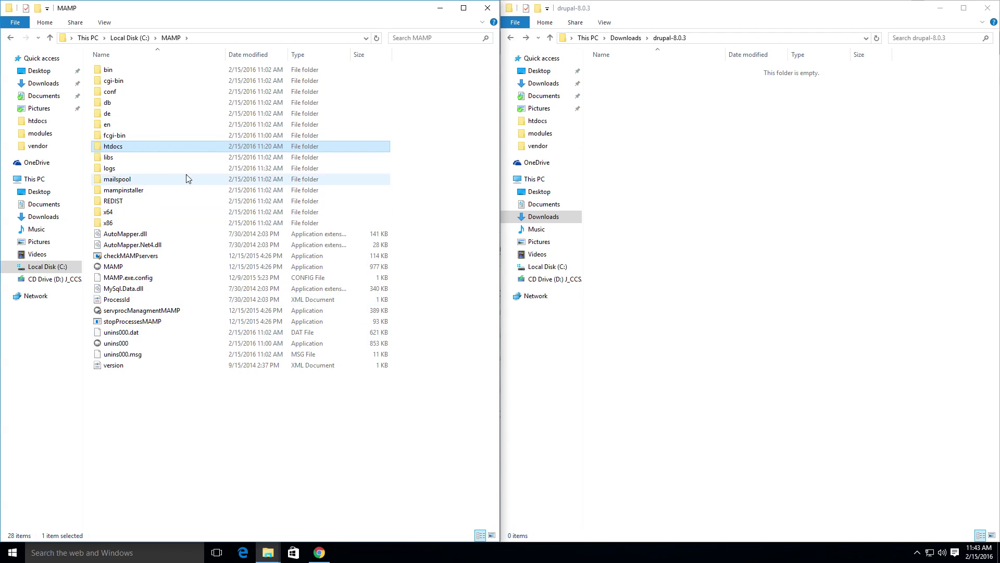
pyautogui.doubleClick(112, 147)
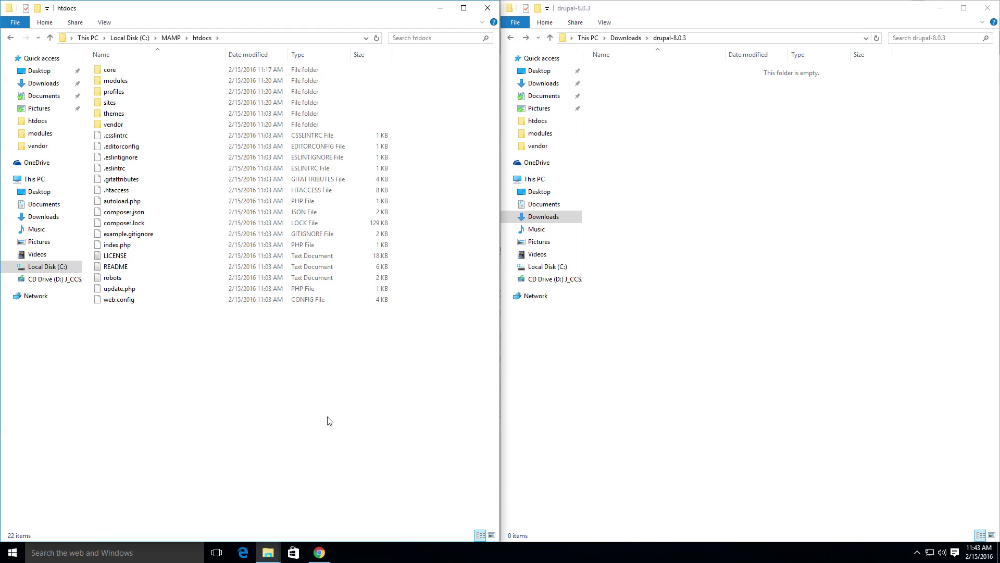
# Step: Start MAMP from its desktop shortcut and open the MAMP welcome start page
pyautogui.click(488, 8)
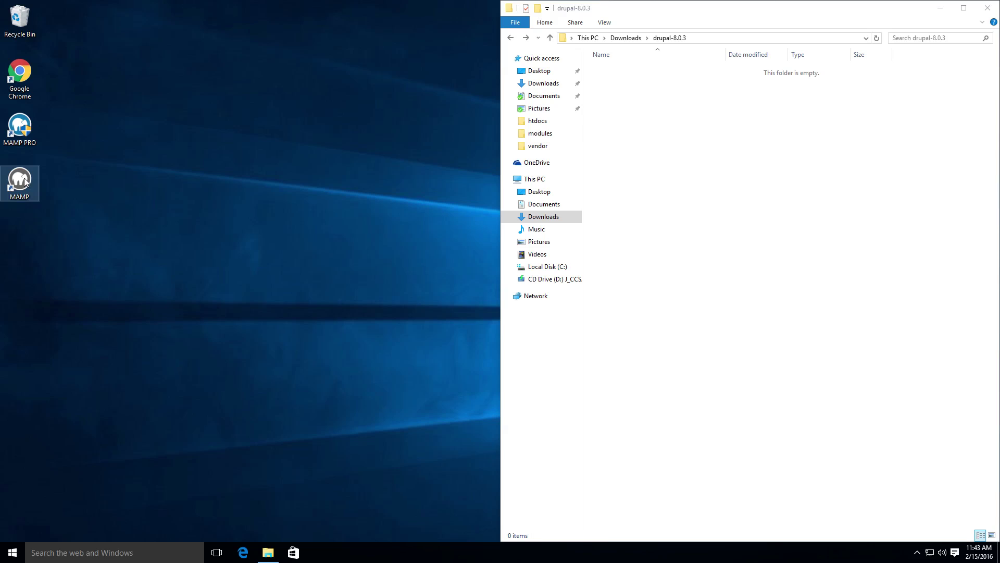
pyautogui.click(25, 182)
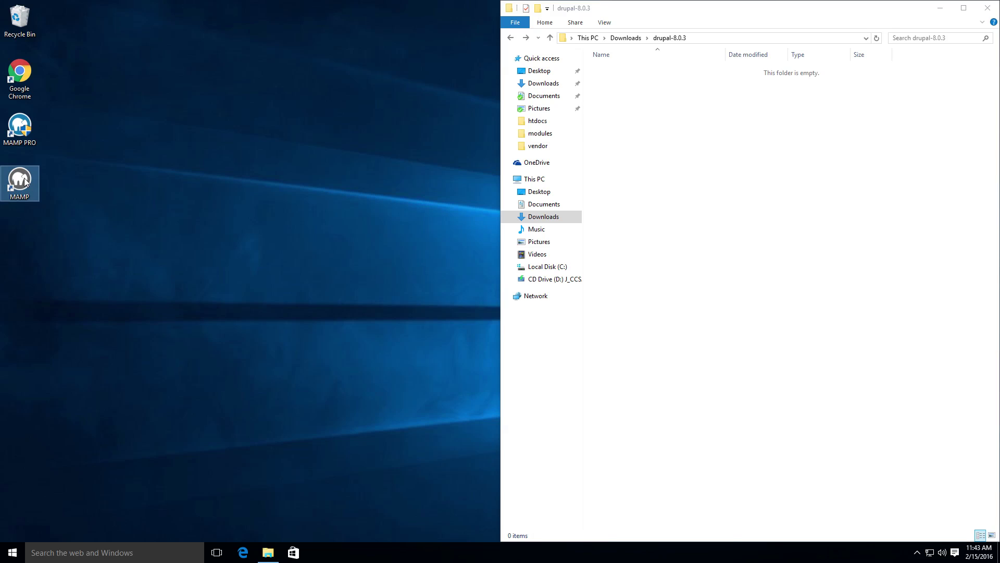
pyautogui.doubleClick(24, 182)
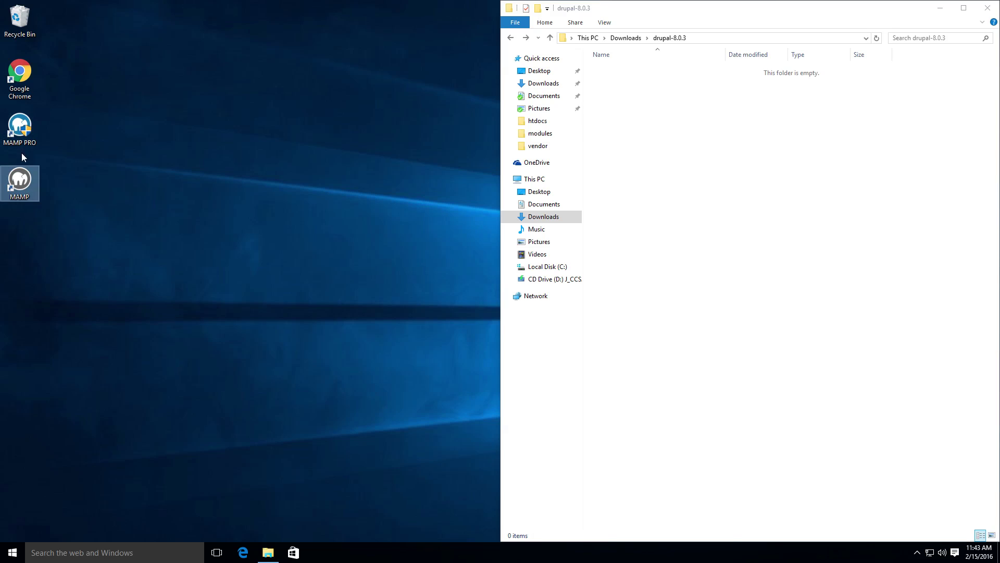
pyautogui.moveTo(212, 91); pyautogui.dragTo(527, 105)
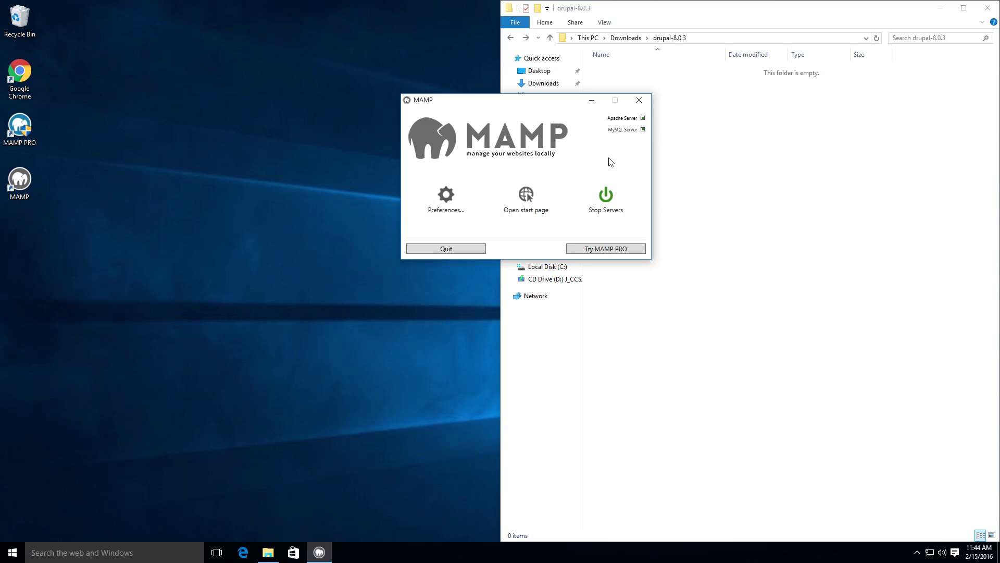
pyautogui.click(525, 195)
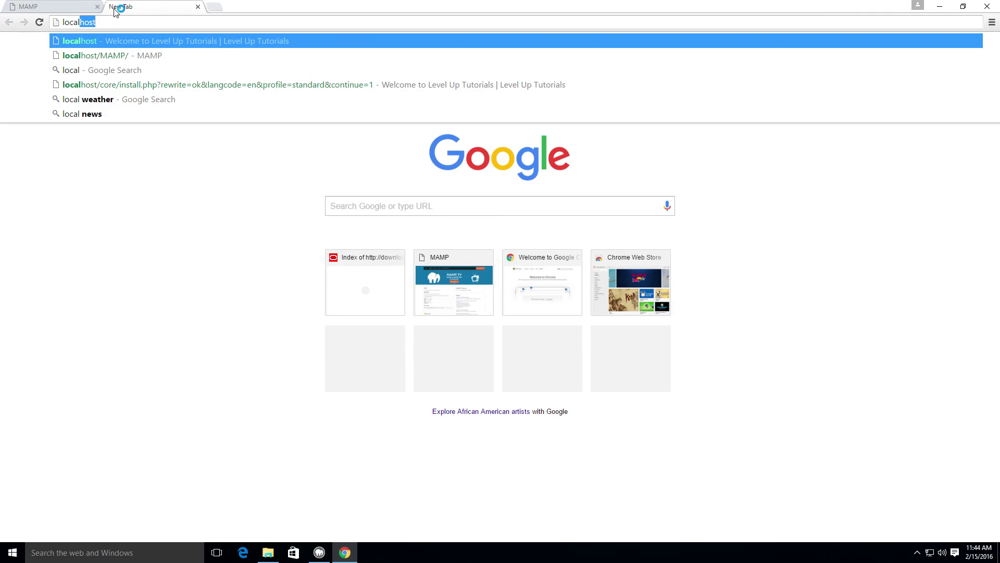
# Step: Load the Drupal installer at localhost with English and the Standard profile
pyautogui.press('Return')
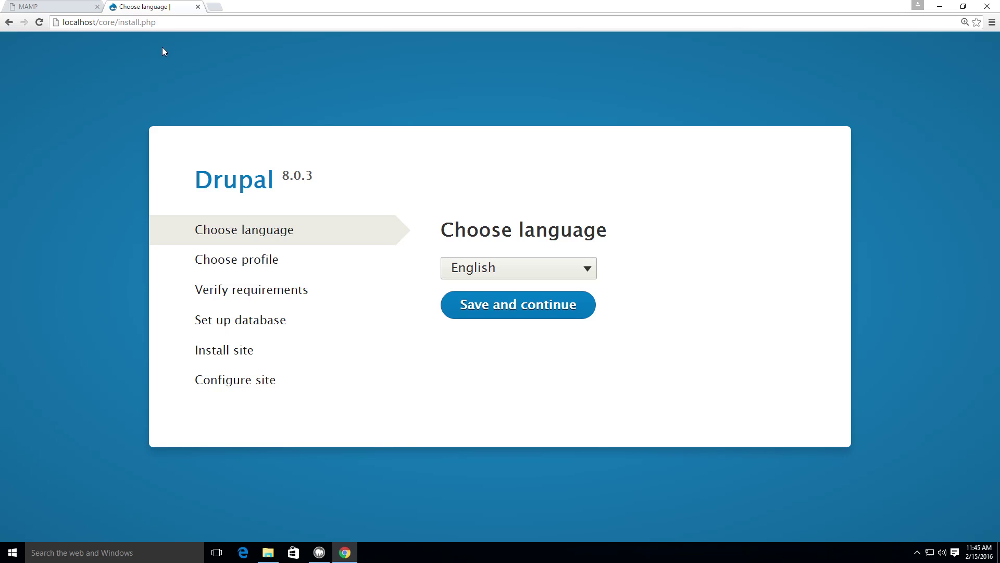
pyautogui.click(492, 312)
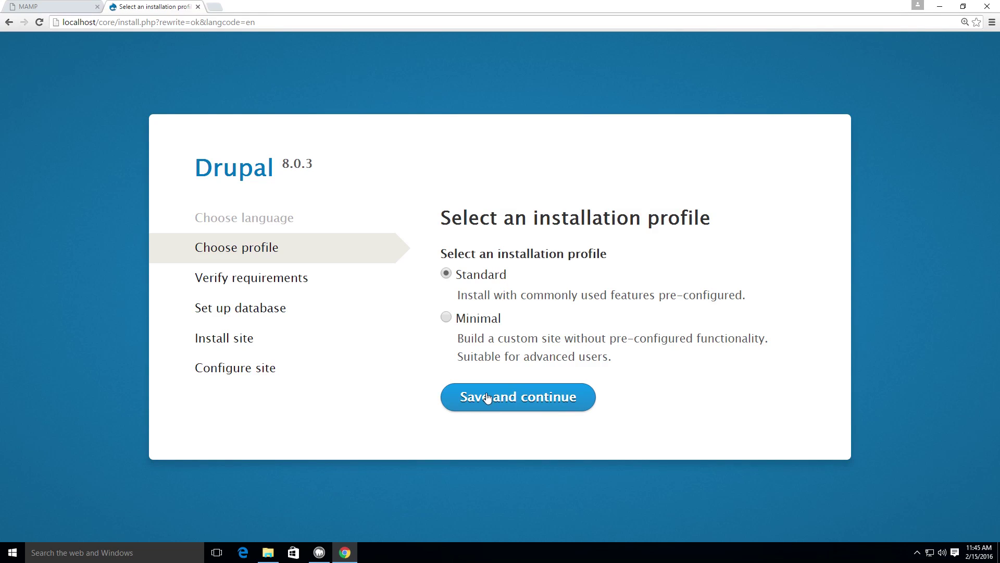
pyautogui.click(565, 398)
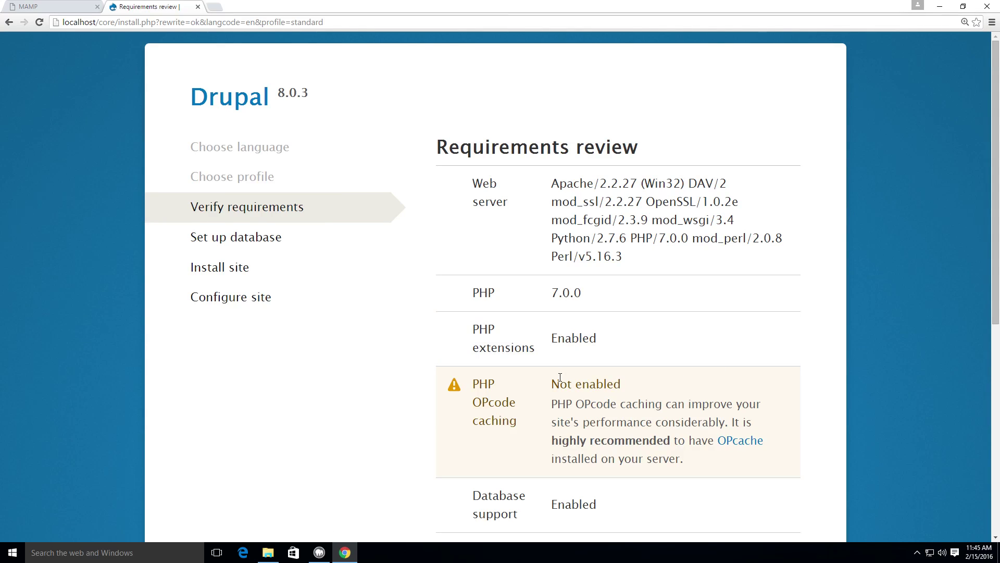
# Step: Review the OPcode caching warning in the requirements check and continue anyway
pyautogui.scroll(-3, 560, 376)
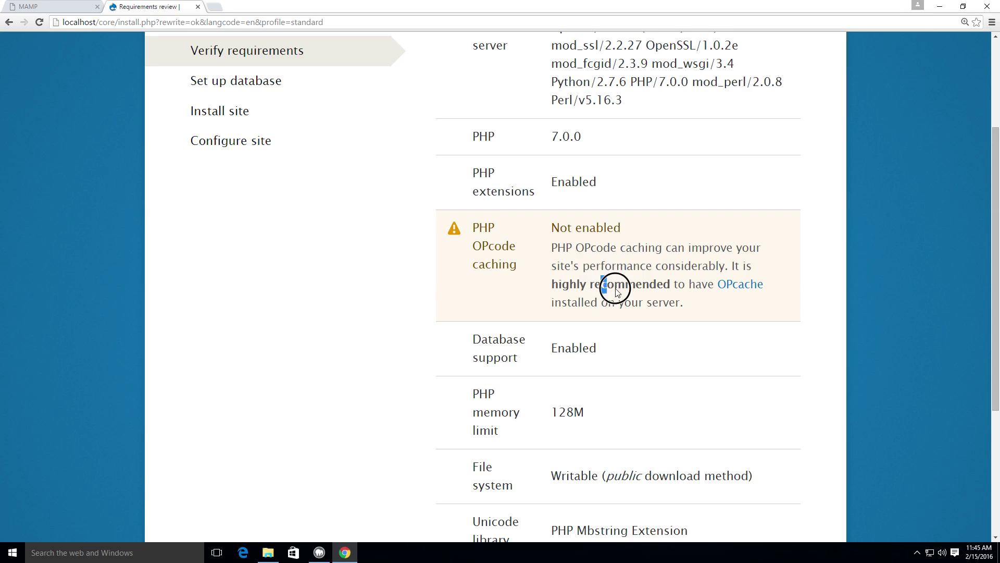
pyautogui.moveTo(614, 286); pyautogui.dragTo(607, 312)
pyautogui.click(655, 290)
pyautogui.moveTo(681, 301); pyautogui.dragTo(574, 229)
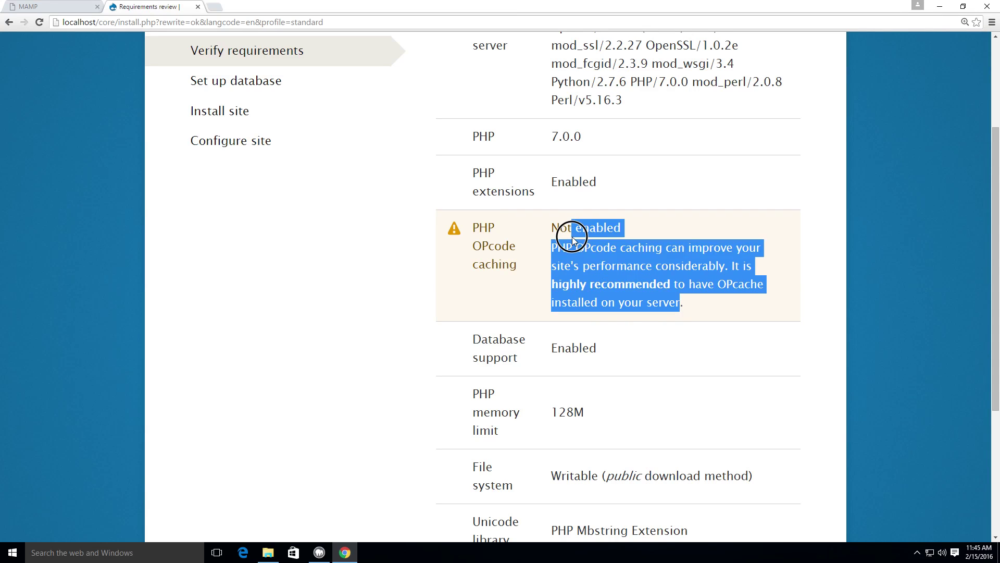
pyautogui.click(600, 268)
pyautogui.scroll(-5, 612, 269)
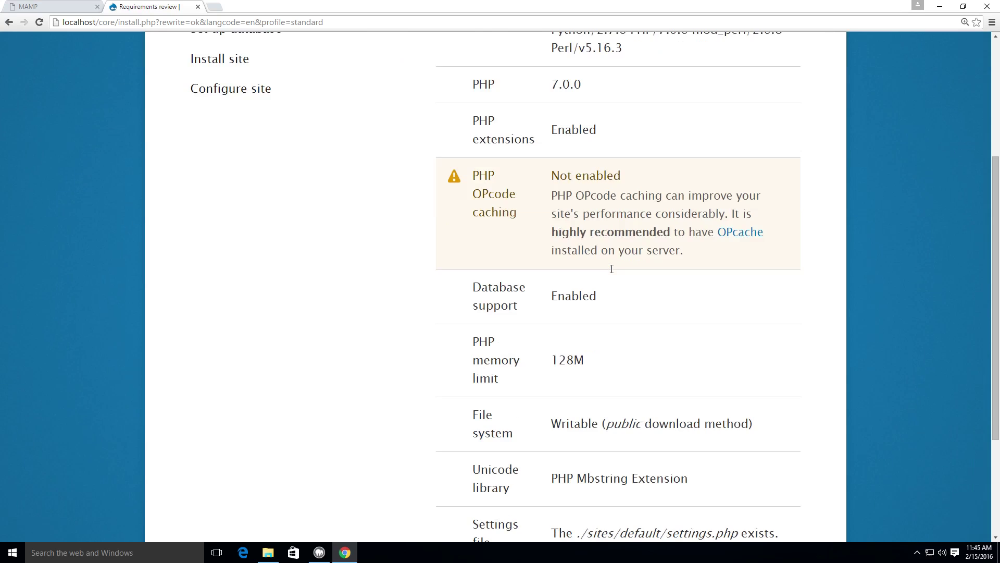
pyautogui.scroll(4, 635, 189)
pyautogui.moveTo(564, 180); pyautogui.dragTo(595, 251)
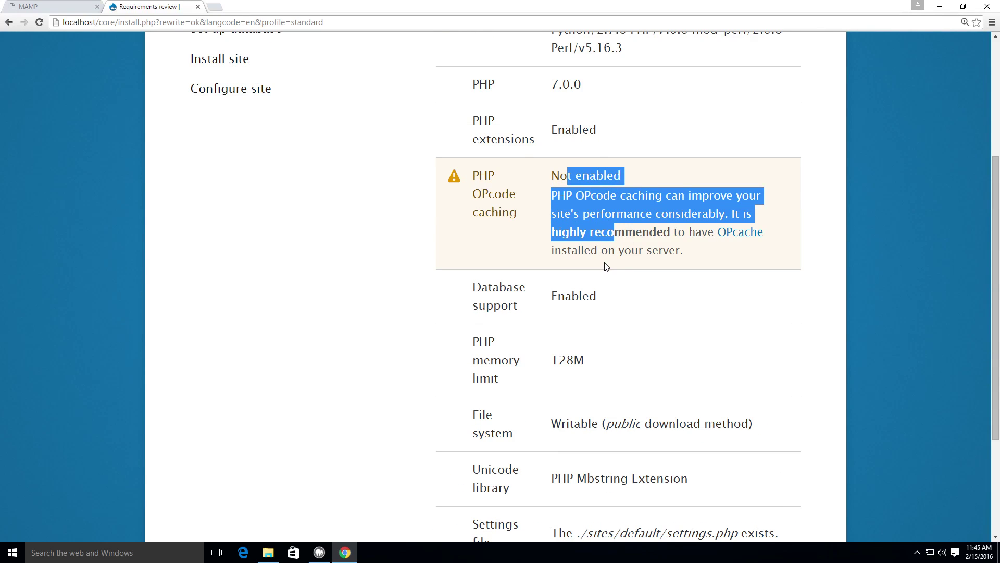
pyautogui.scroll(-4, 606, 267)
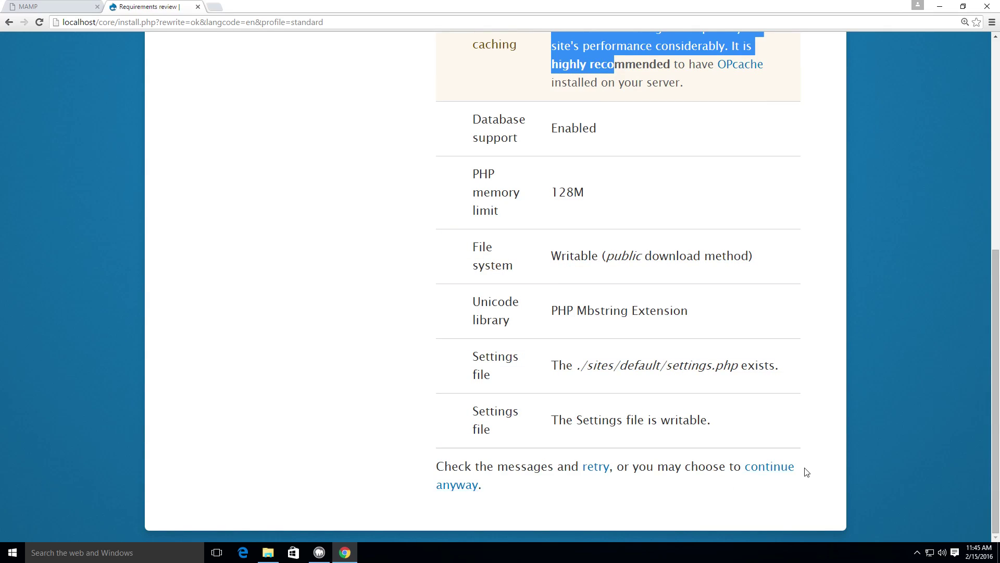
pyautogui.click(786, 467)
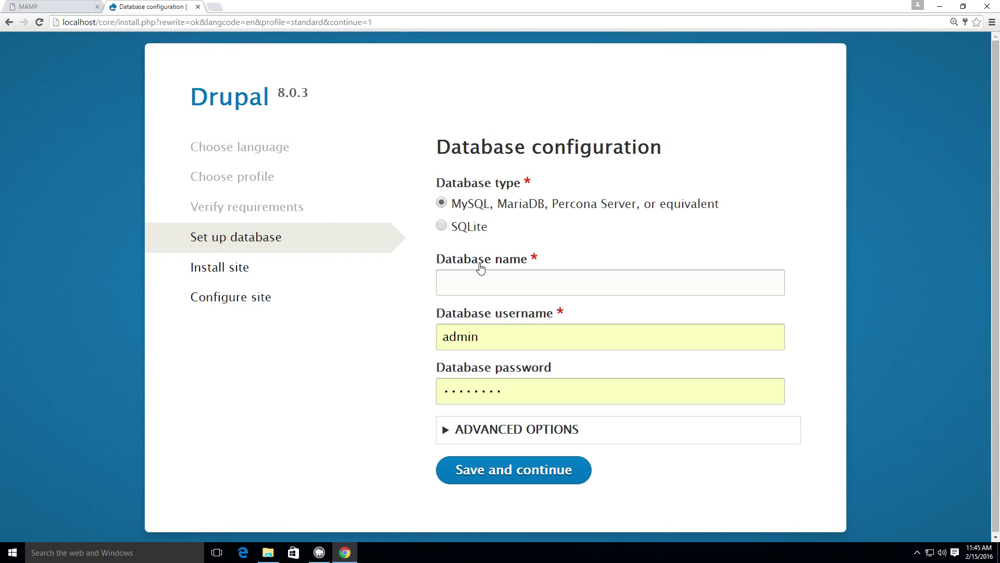
# Step: Change the database username from admin to root and enter a new database password
pyautogui.moveTo(520, 339); pyautogui.dragTo(389, 330)
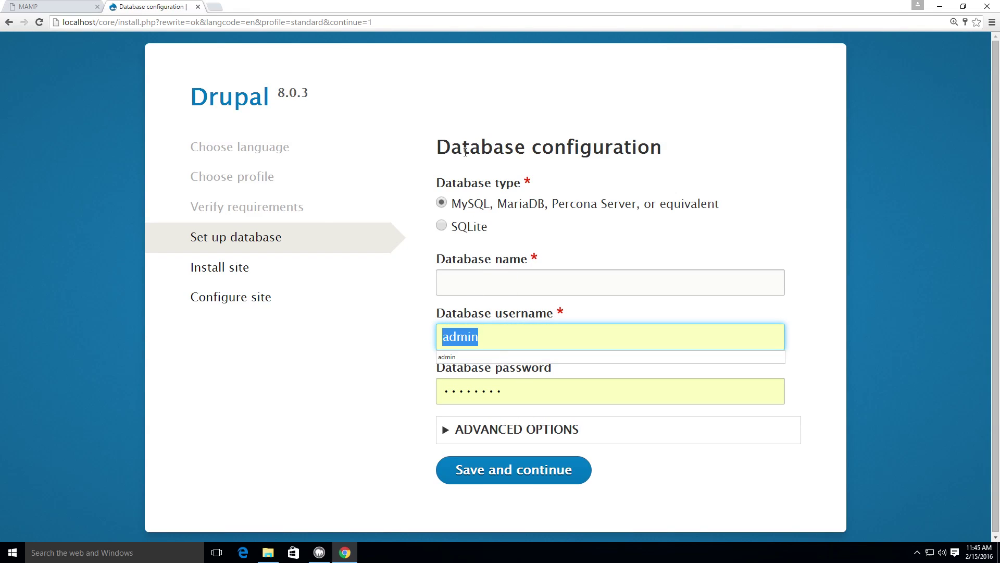
pyautogui.press('BackSpace')
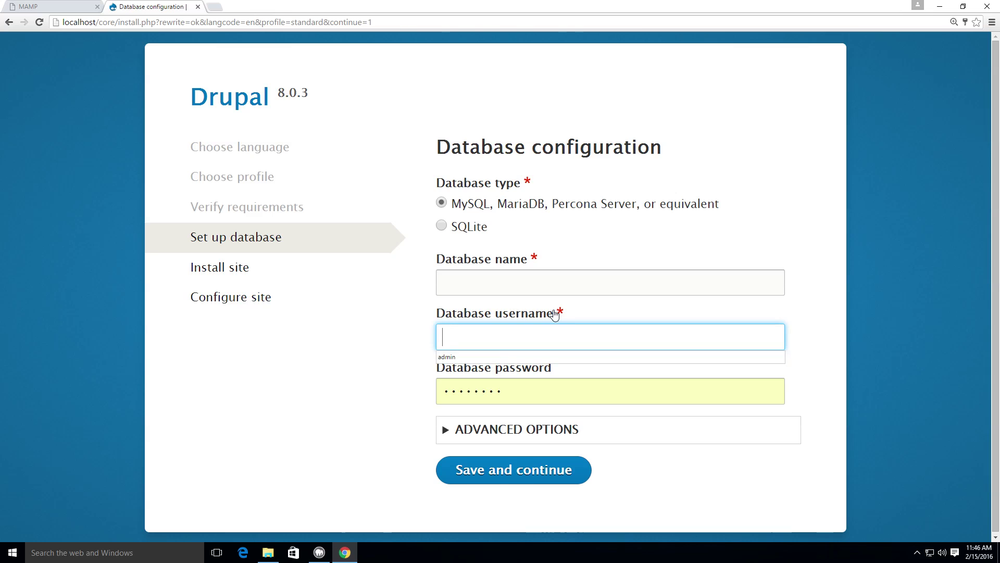
pyautogui.write('root')
pyautogui.press('Tab')
pyautogui.write('root')
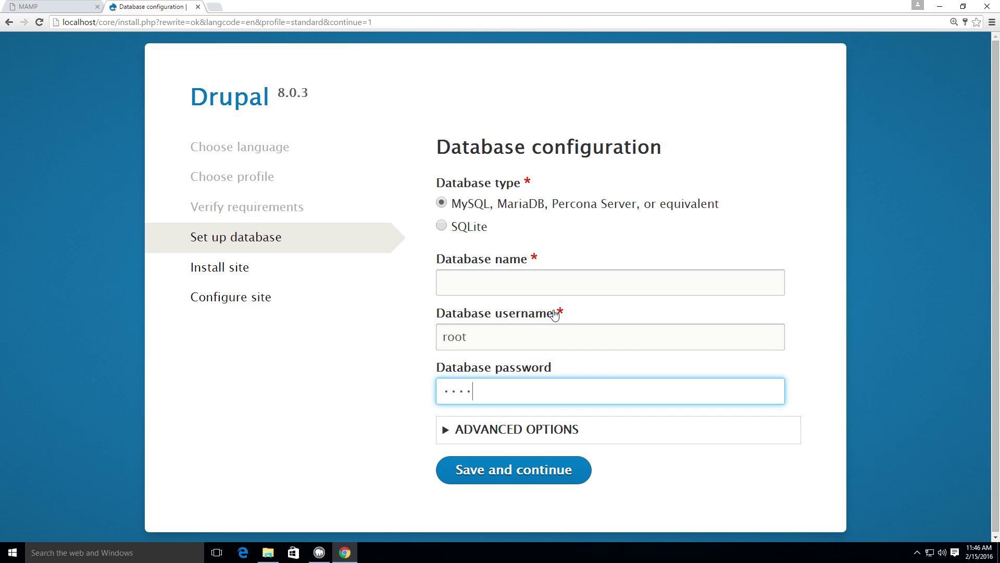
pyautogui.click(657, 290)
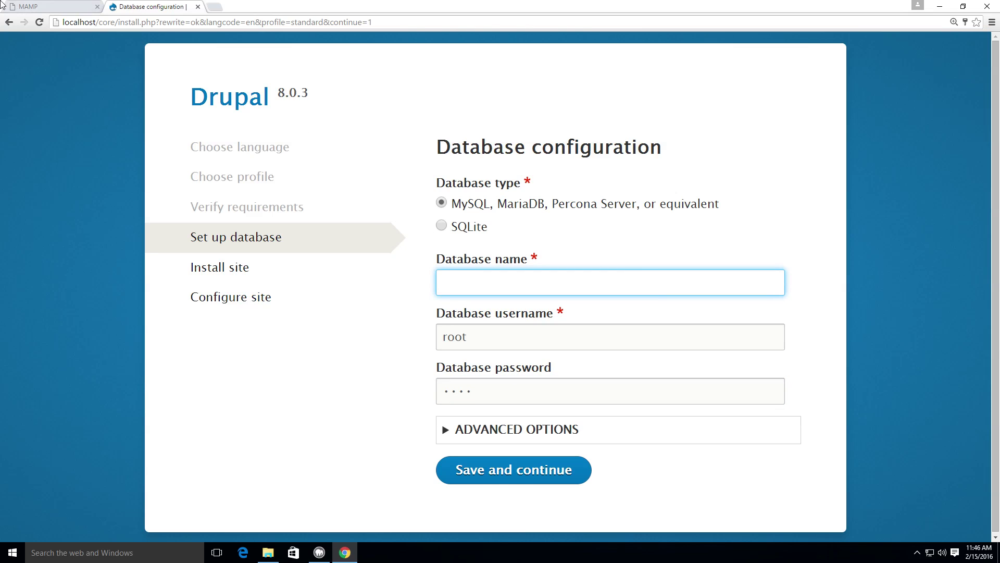
pyautogui.moveTo(148, 5)
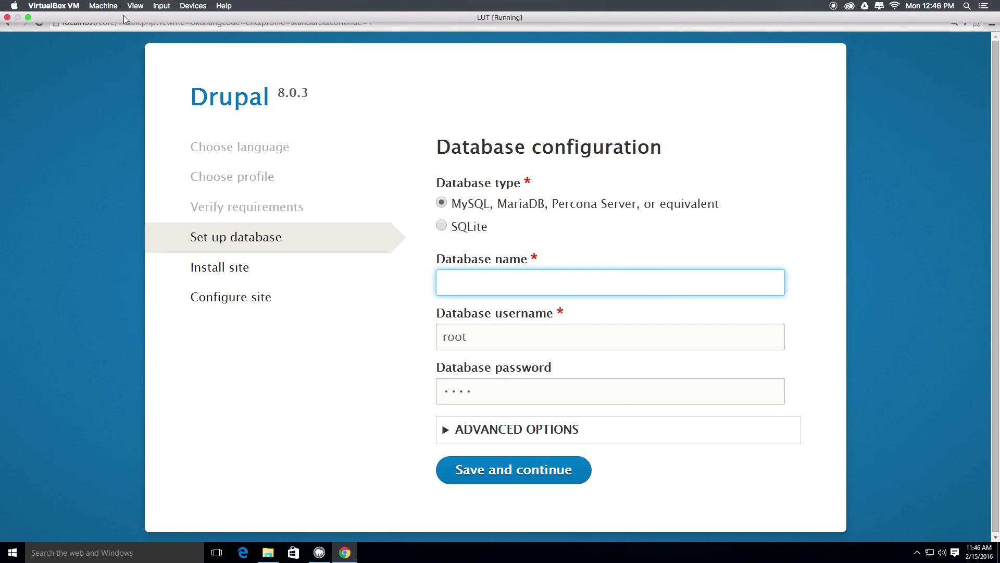
# Step: Create a new database named drupal8 in phpMyAdmin, then return to the Drupal installer
pyautogui.click(78, 11)
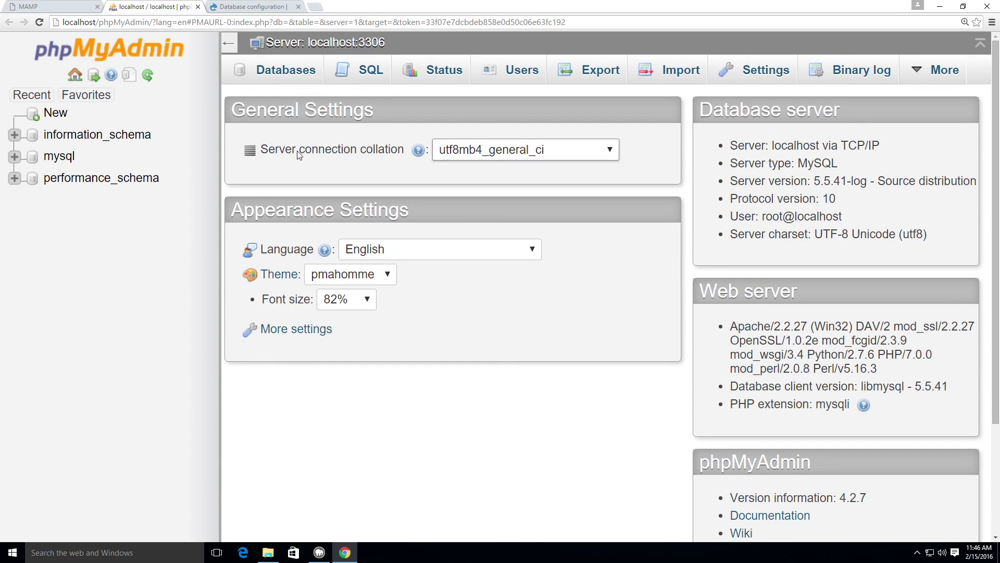
pyautogui.click(55, 114)
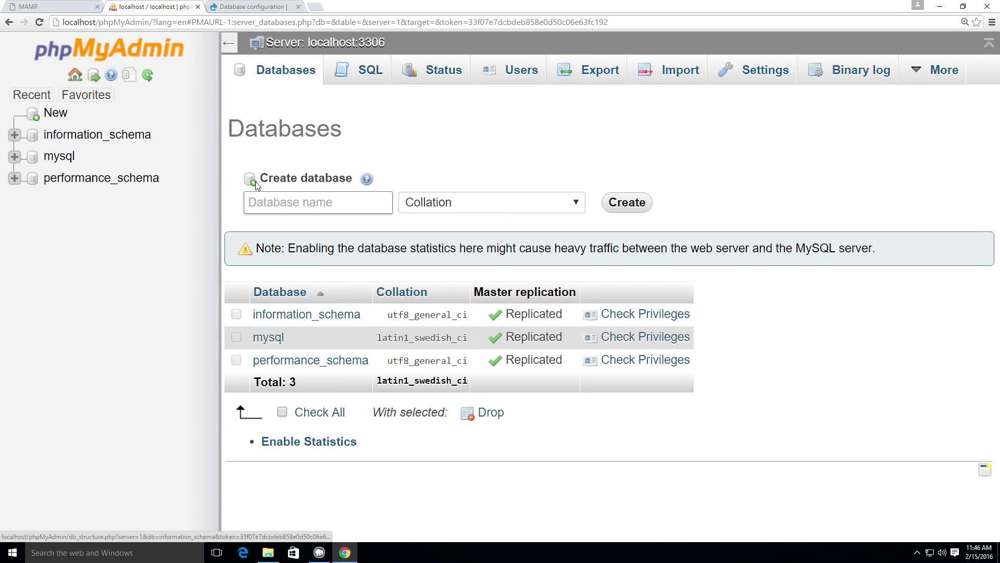
pyautogui.click(264, 201)
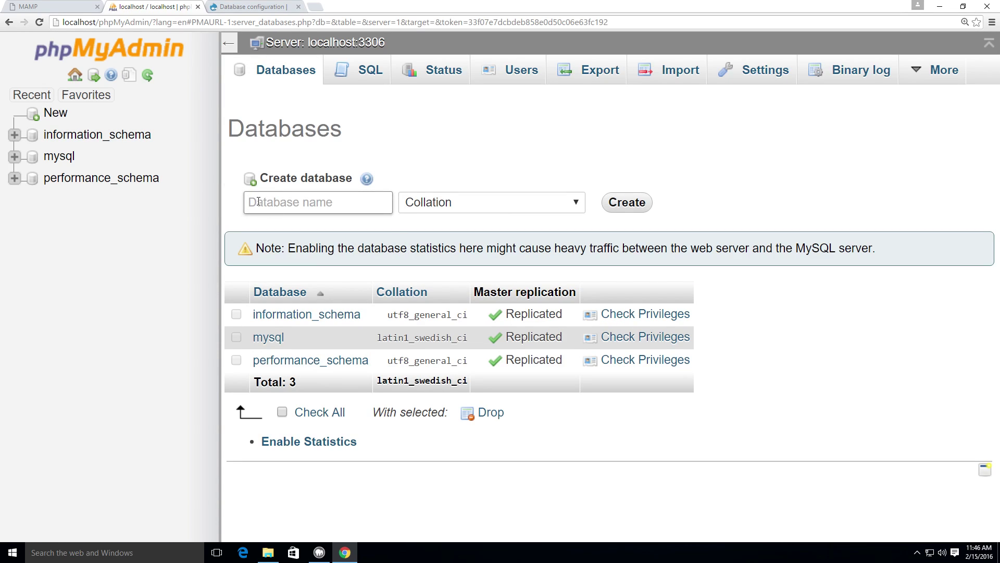
pyautogui.write('drupal8')
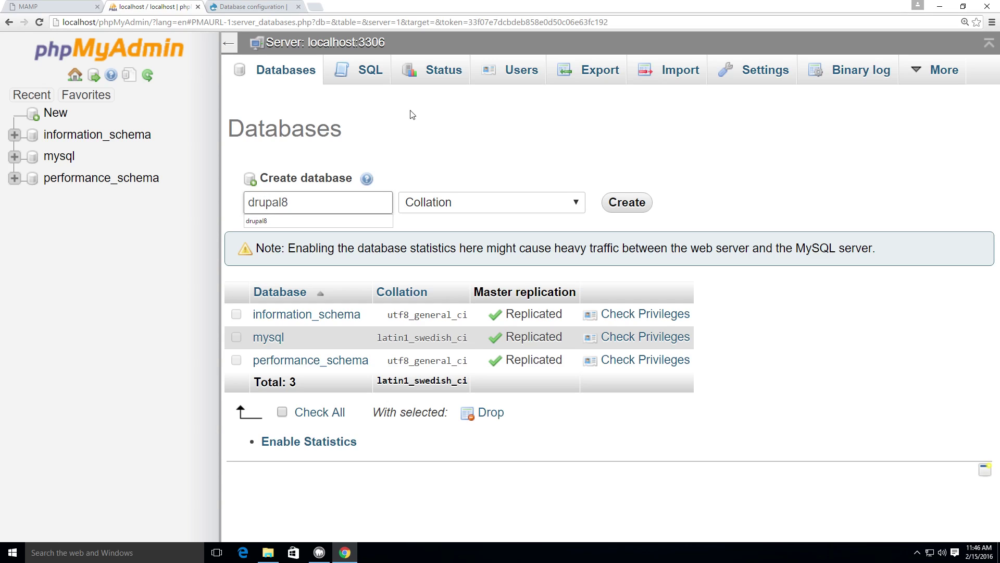
pyautogui.click(799, 202)
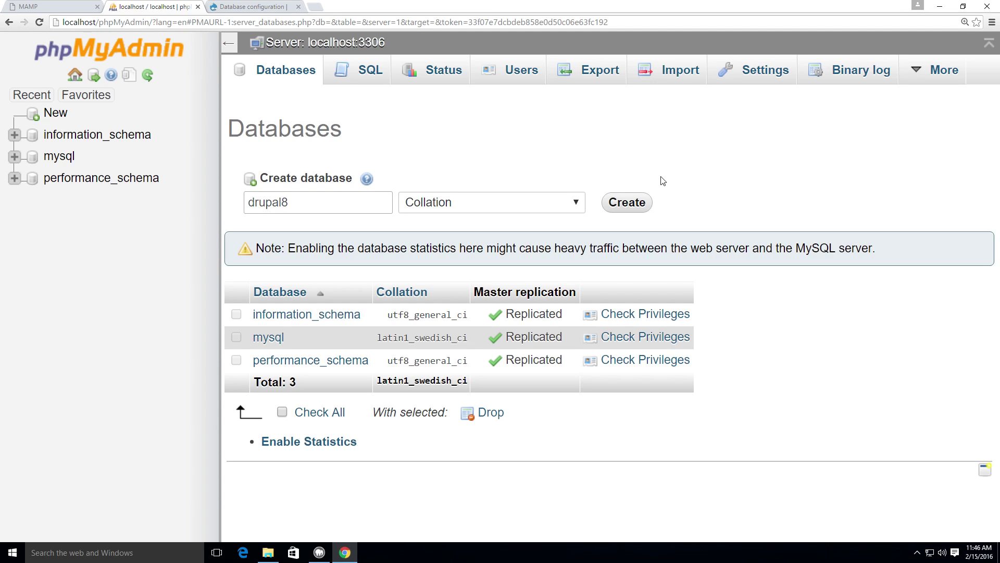
pyautogui.click(618, 212)
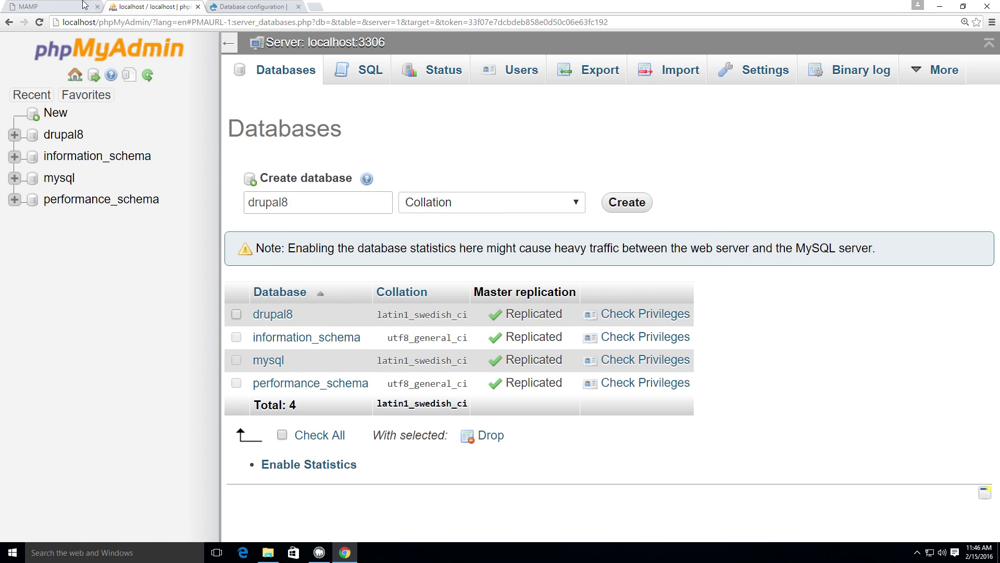
pyautogui.click(243, 8)
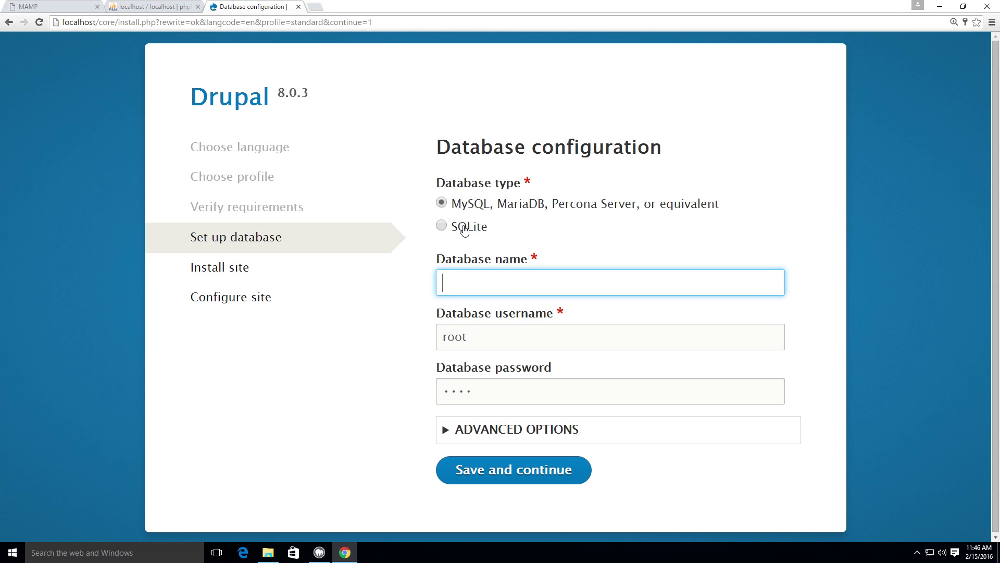
# Step: Enter drupal8 as the database name and let Drupal 8.0.3 finish installing
pyautogui.write('drupal')
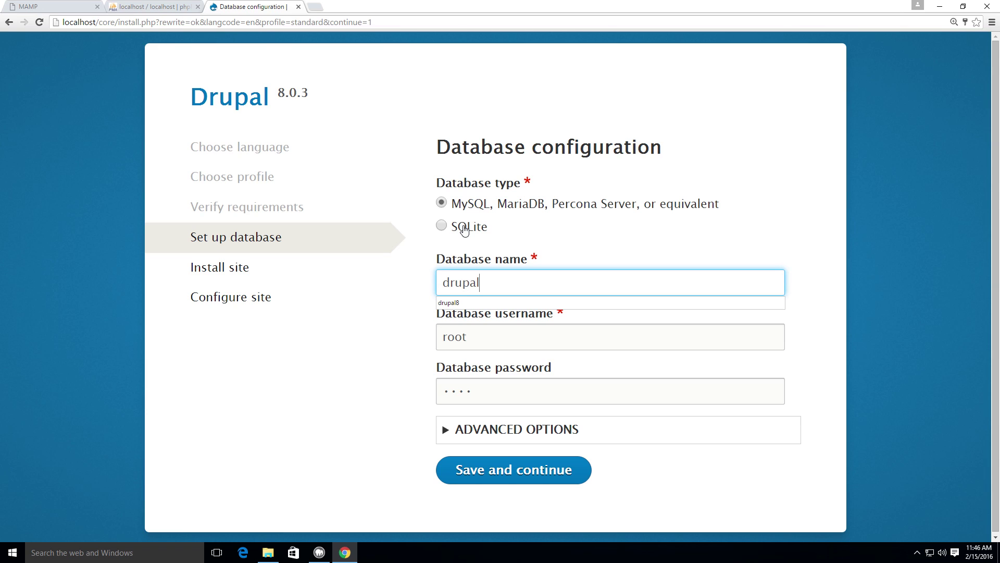
pyautogui.write('8')
pyautogui.click(485, 467)
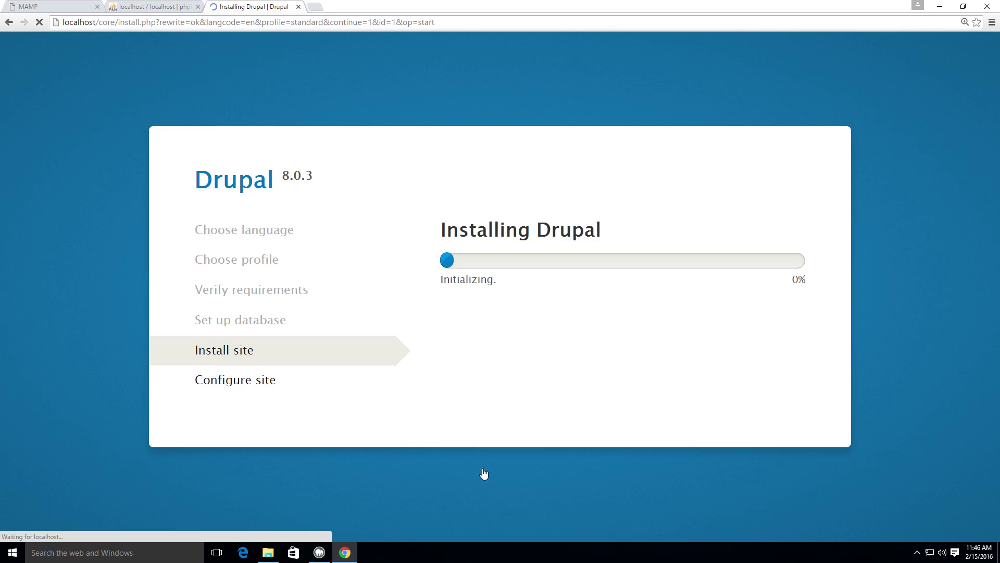
pyautogui.click(964, 38)
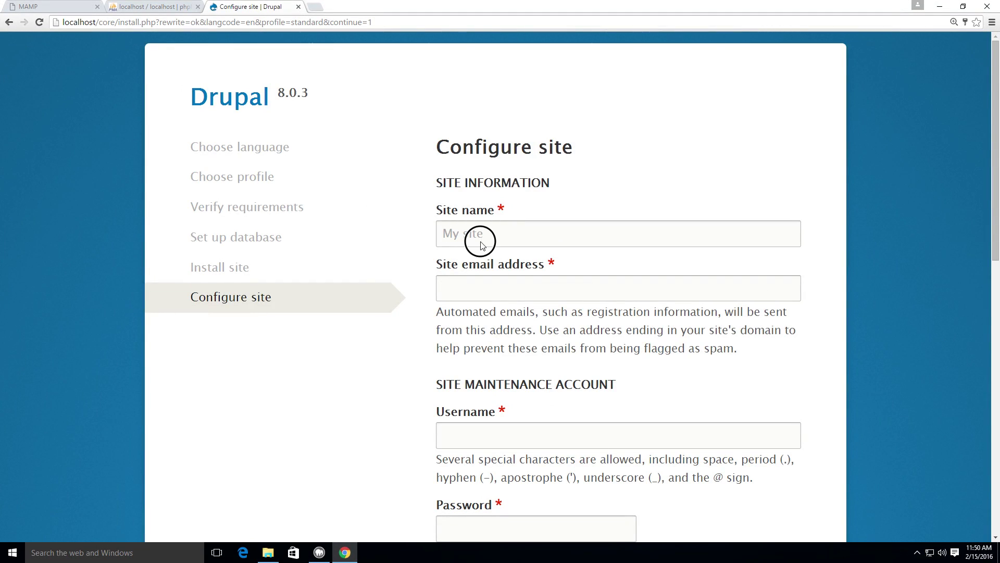
# Step: Set the site name to 'Level Up Tutorials' and fill in the site email address
pyautogui.scroll(-3, 461, 229)
pyautogui.scroll(3, 464, 226)
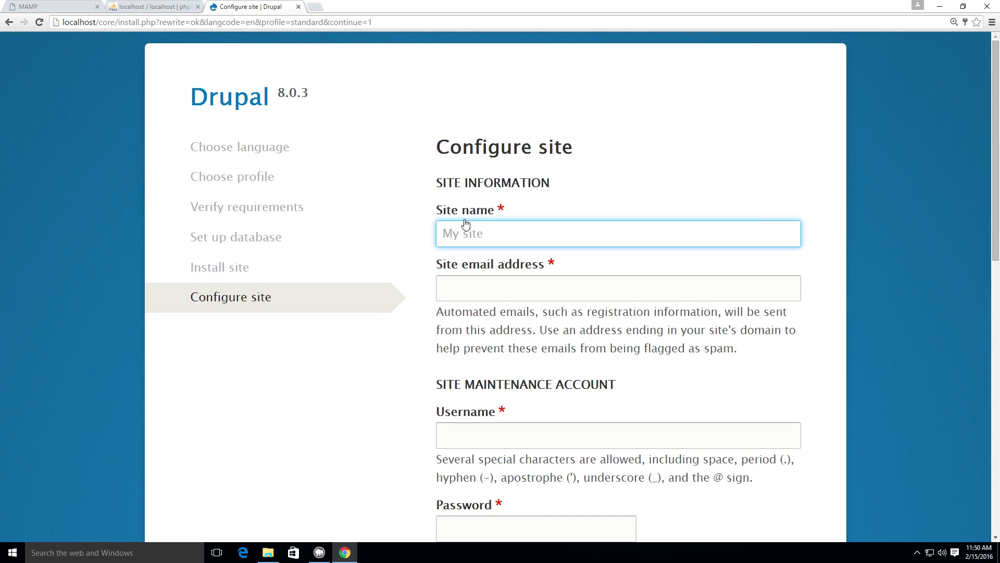
pyautogui.write('Level')
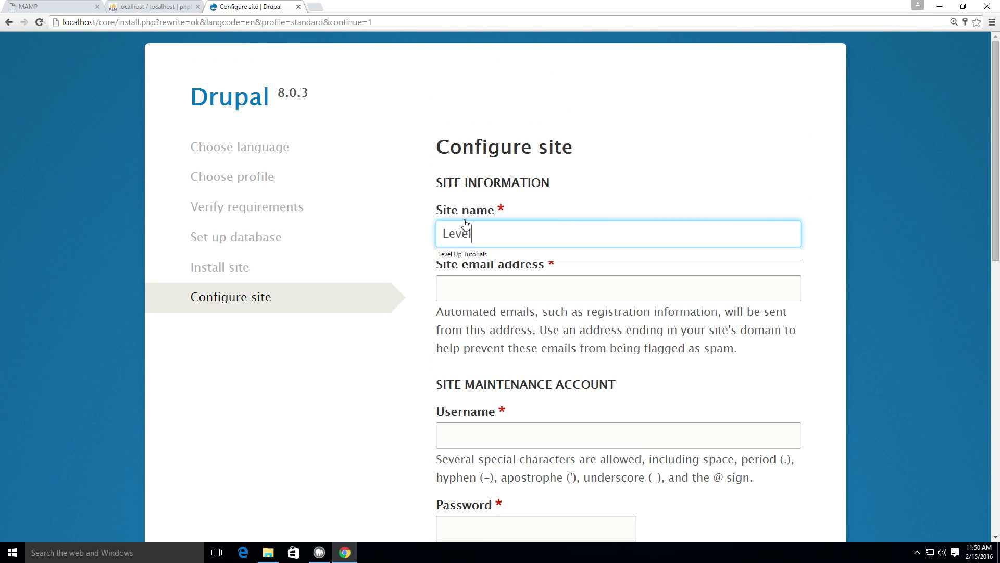
pyautogui.press('Down')
pyautogui.press('Tab')
pyautogui.write('sc')
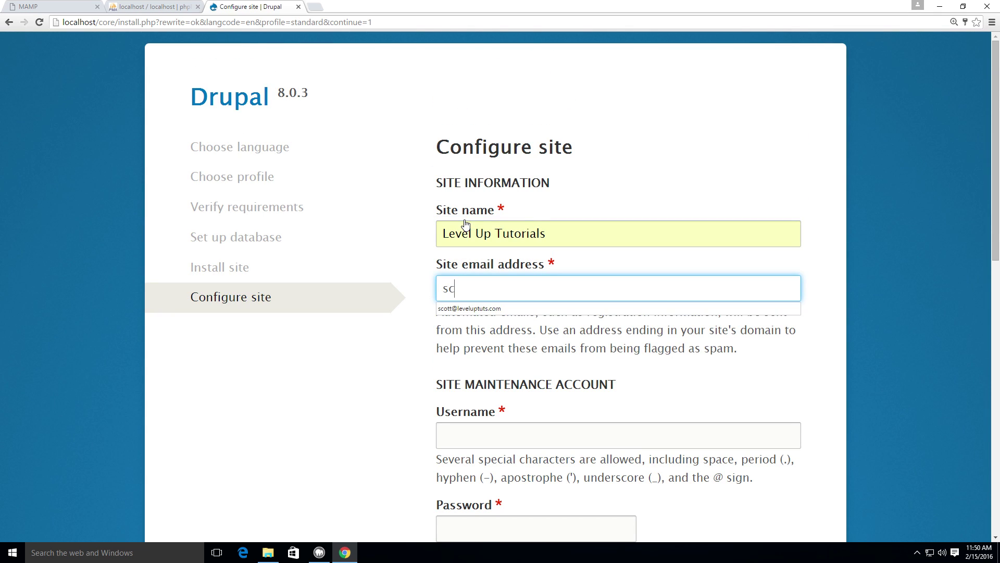
pyautogui.press('Down')
pyautogui.press('Tab')
# Step: Set the maintenance account username to admin and enter a matching password twice
pyautogui.scroll(-1, 530, 155)
pyautogui.scroll(-2, 526, 167)
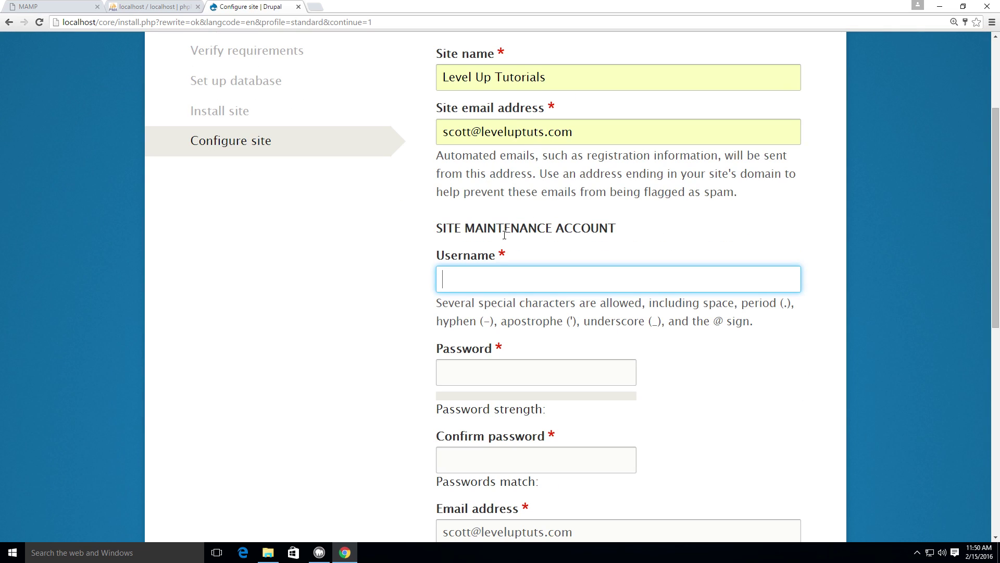
pyautogui.scroll(-2, 500, 259)
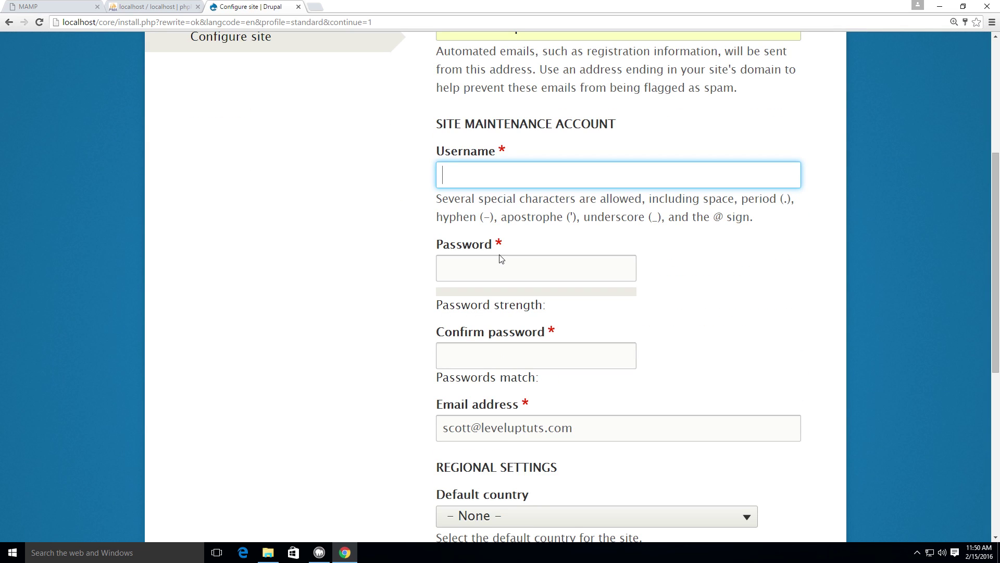
pyautogui.write('admin')
pyautogui.press('Tab')
pyautogui.write('ad')
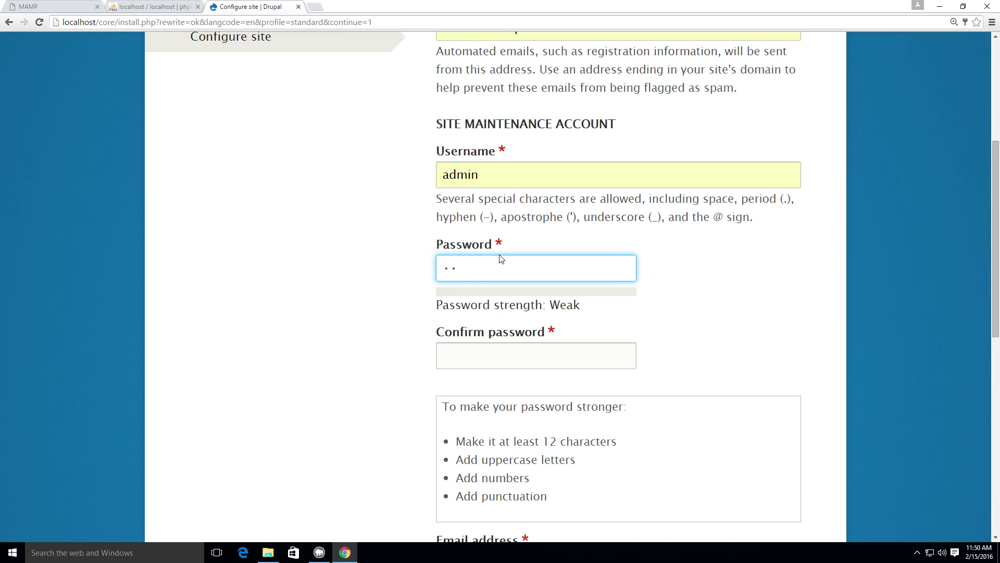
pyautogui.write('min123')
pyautogui.press('Tab')
pyautogui.write('passwo')
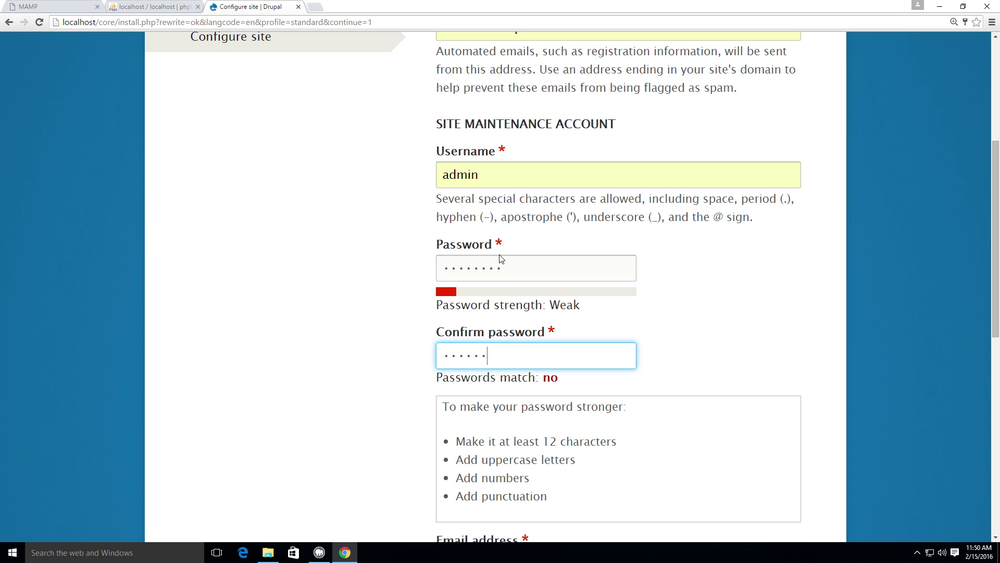
pyautogui.write('rd')
pyautogui.scroll(-1, 501, 261)
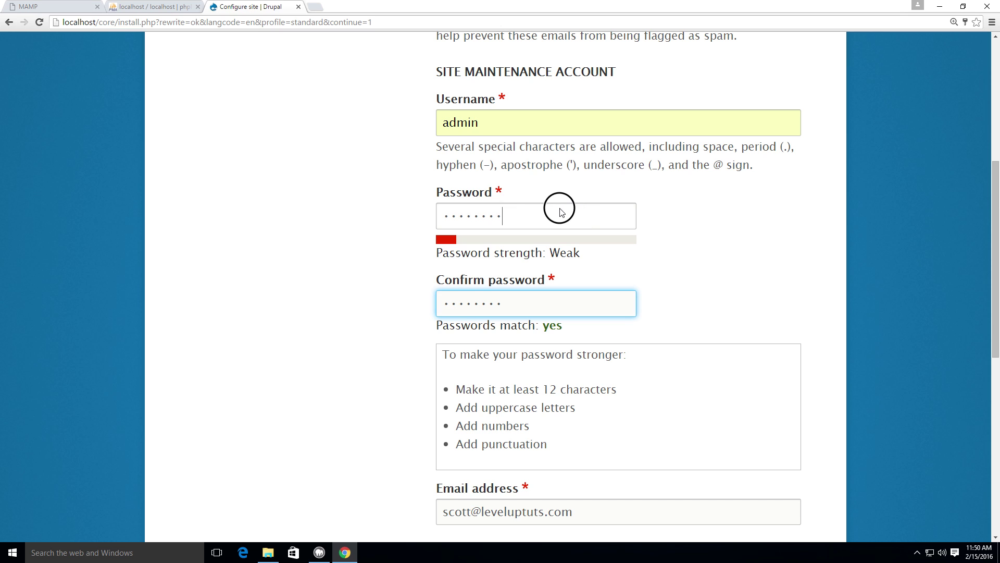
pyautogui.moveTo(558, 208); pyautogui.dragTo(427, 213)
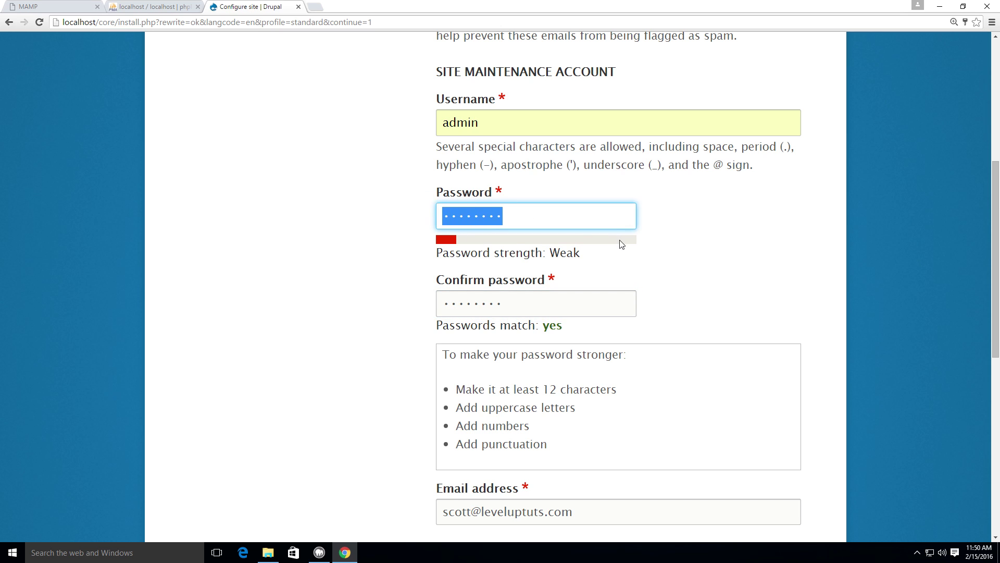
pyautogui.moveTo(574, 253); pyautogui.dragTo(443, 257)
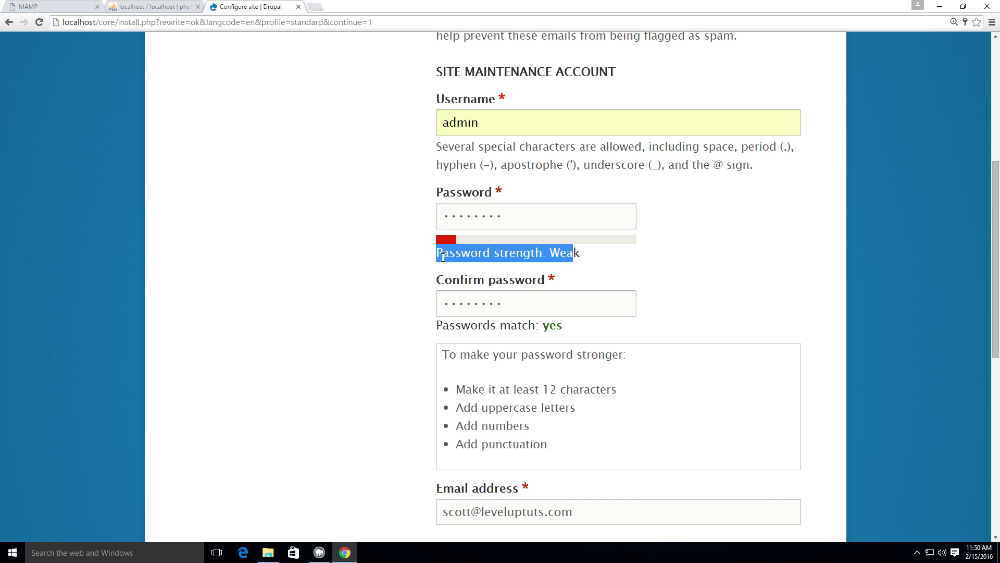
pyautogui.scroll(-4, 598, 254)
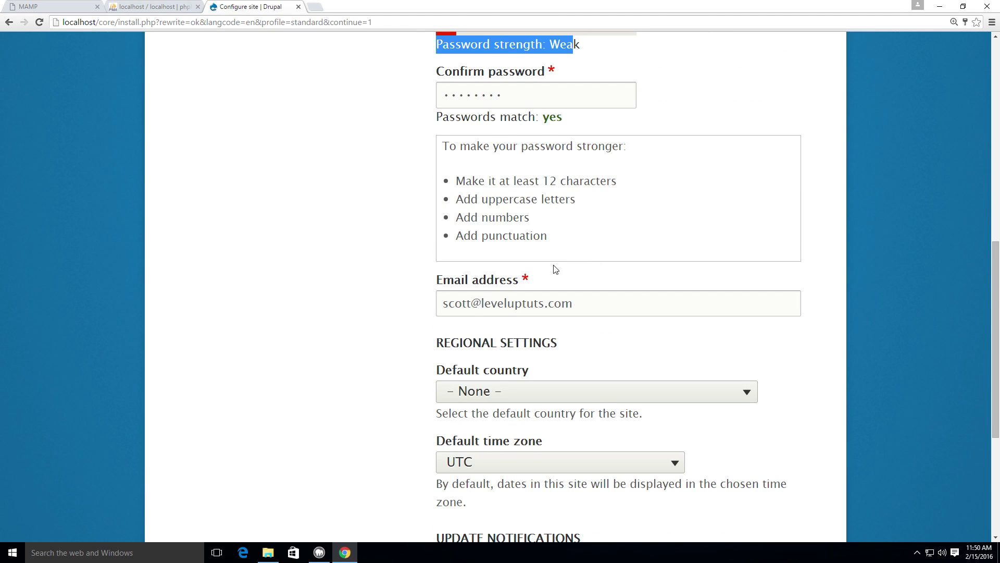
# Step: Set the default country to United States
pyautogui.scroll(-3, 547, 245)
pyautogui.click(530, 242)
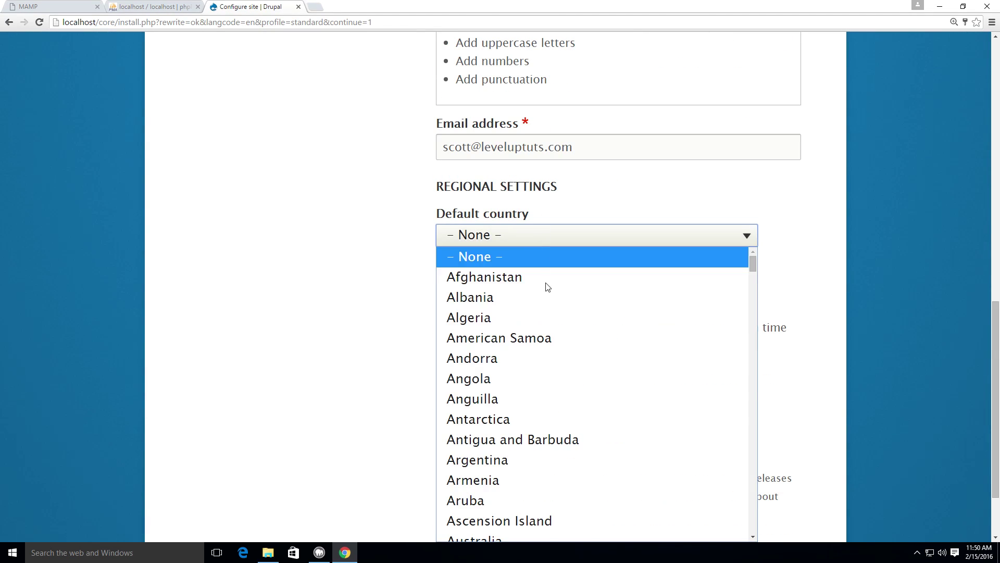
pyautogui.scroll(-20, 547, 287)
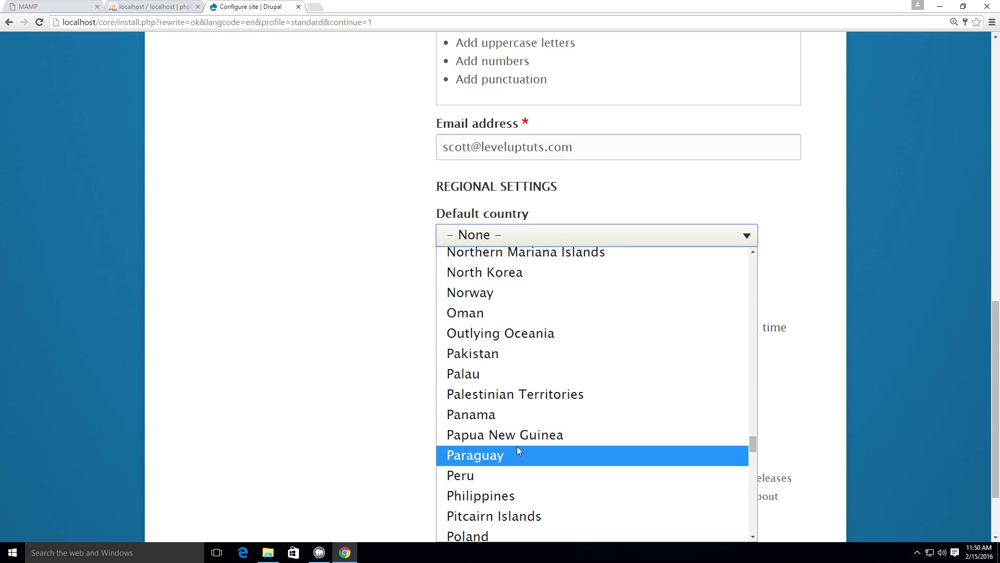
pyautogui.scroll(-20, 517, 446)
pyautogui.scroll(6, 516, 443)
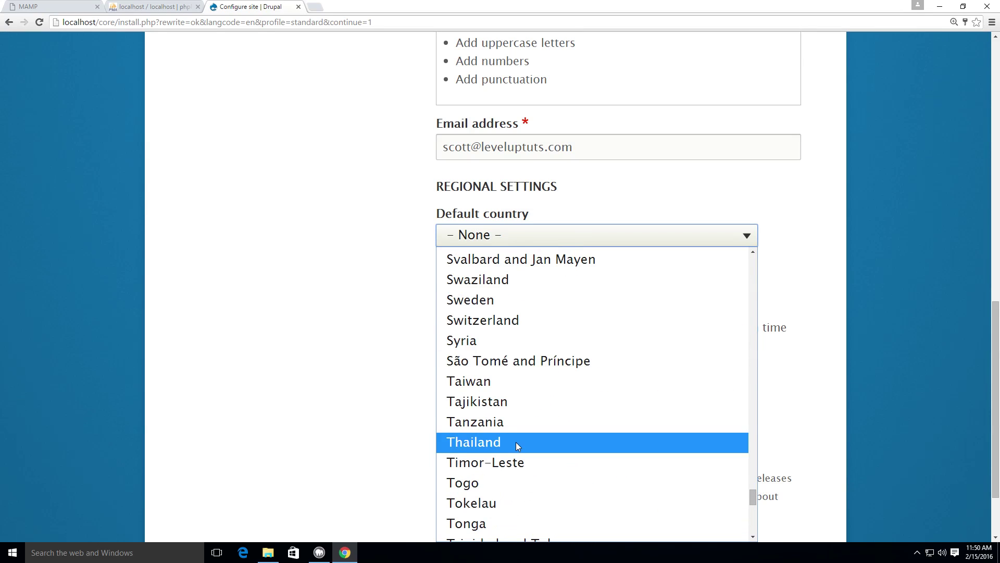
pyautogui.scroll(7, 515, 442)
pyautogui.scroll(-15, 515, 442)
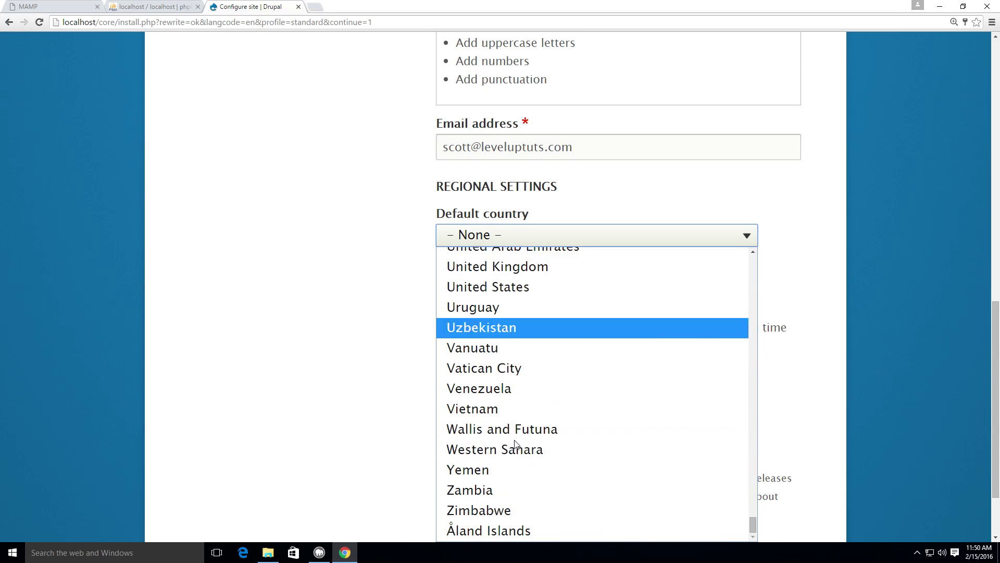
pyautogui.click(510, 287)
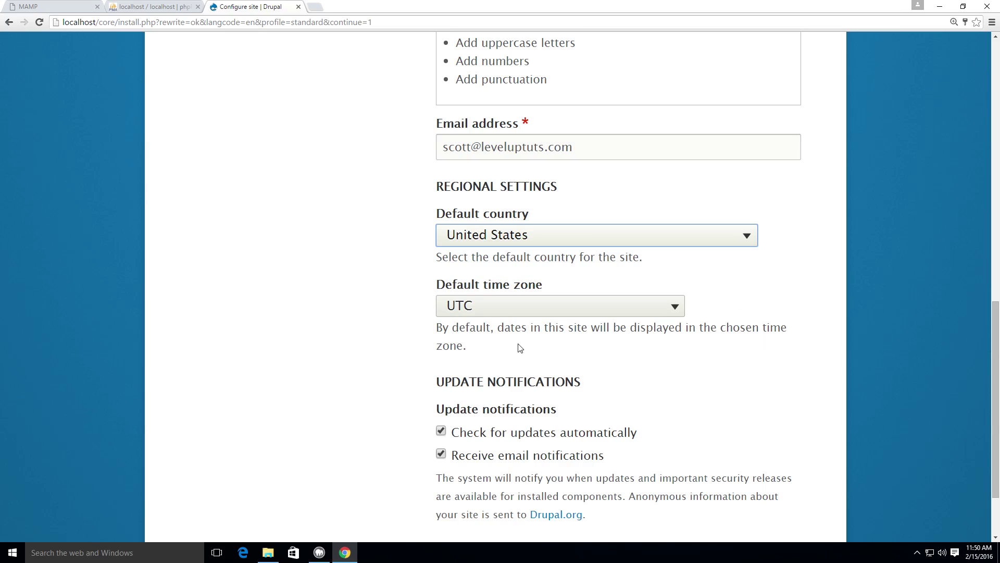
# Step: Set the default time zone to America/Denver and turn off email update notifications
pyautogui.click(541, 312)
pyautogui.click(541, 311)
pyautogui.scroll(7, 542, 292)
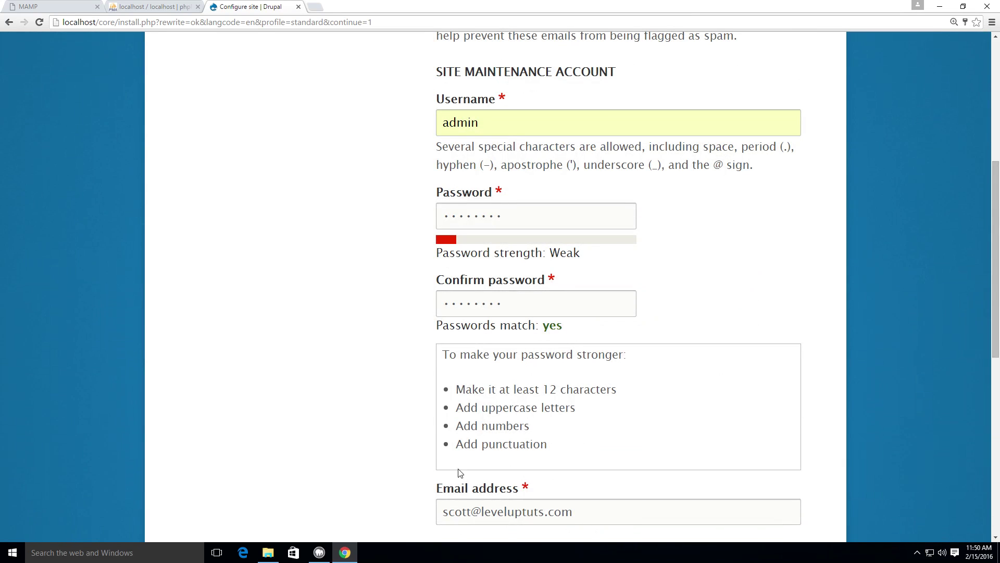
pyautogui.scroll(-9, 401, 375)
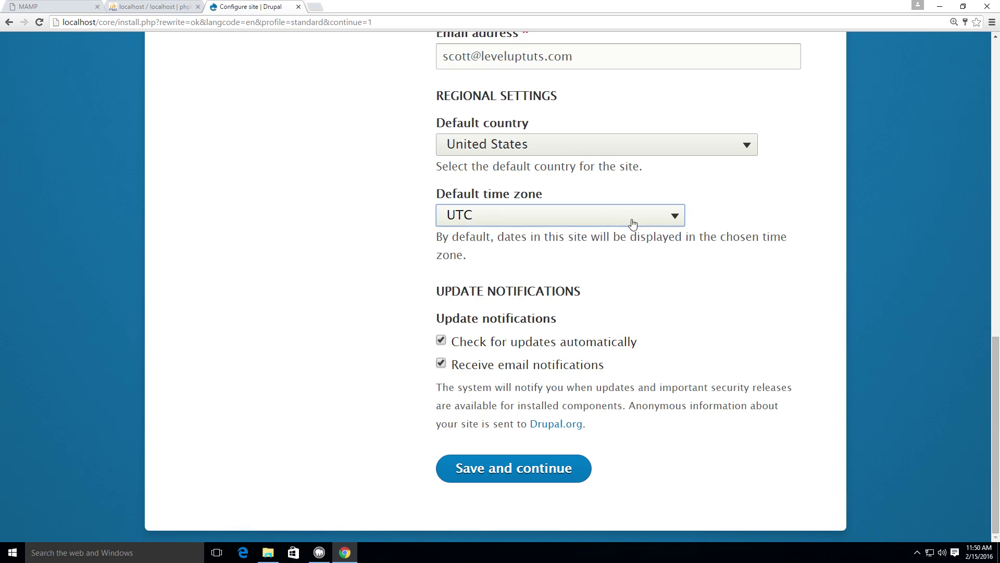
pyautogui.click(633, 224)
pyautogui.scroll(20, 477, 314)
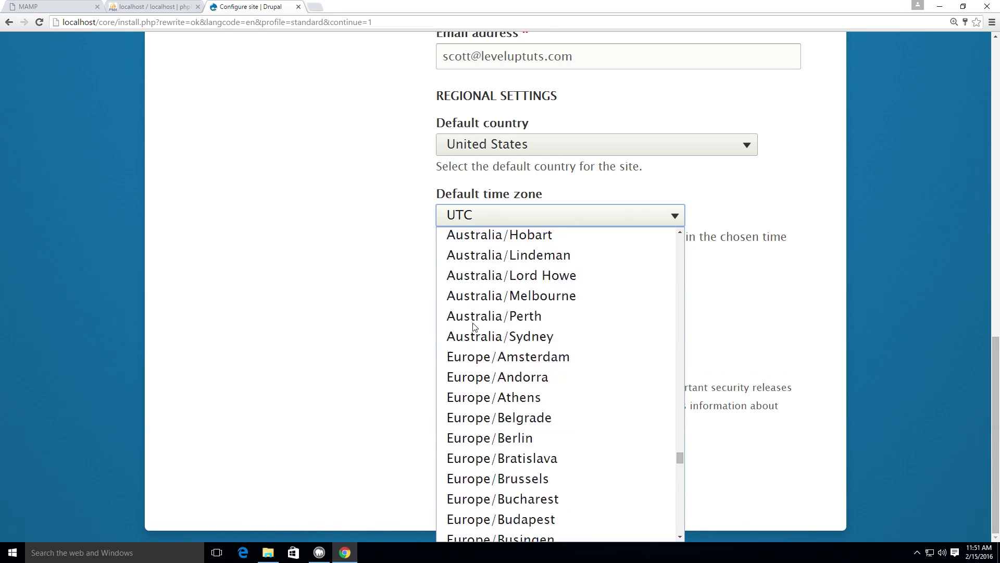
pyautogui.scroll(20, 475, 327)
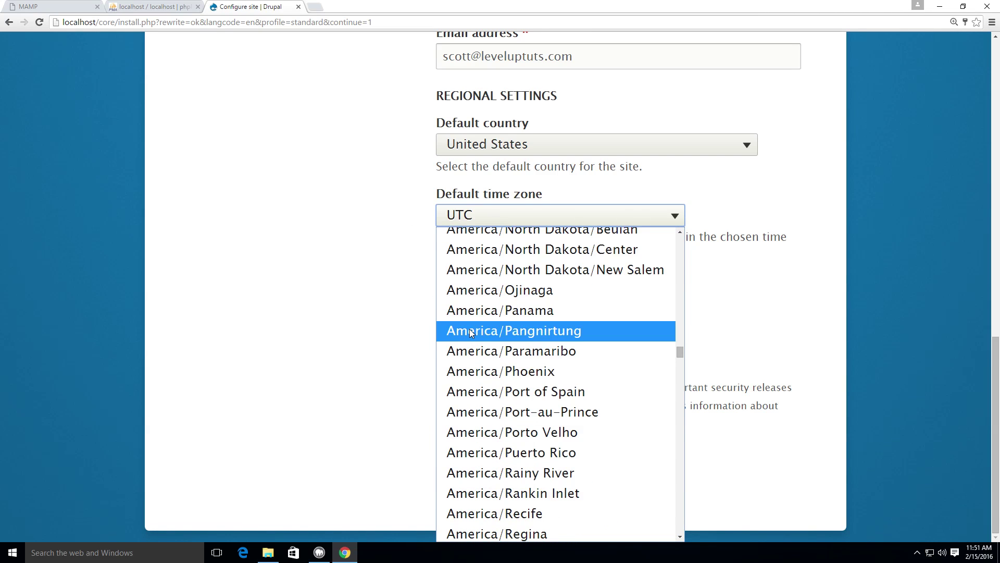
pyautogui.scroll(20, 471, 328)
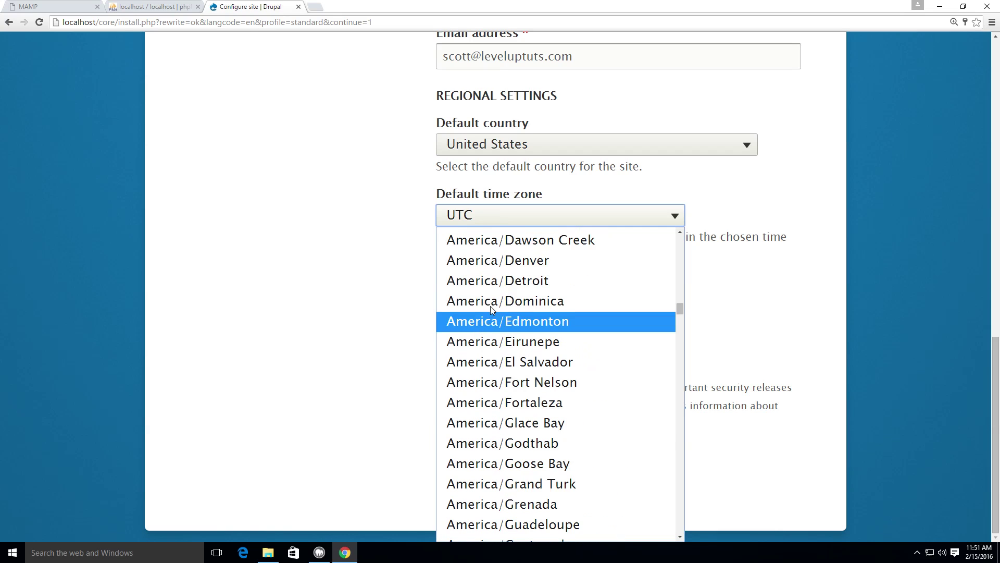
pyautogui.click(495, 261)
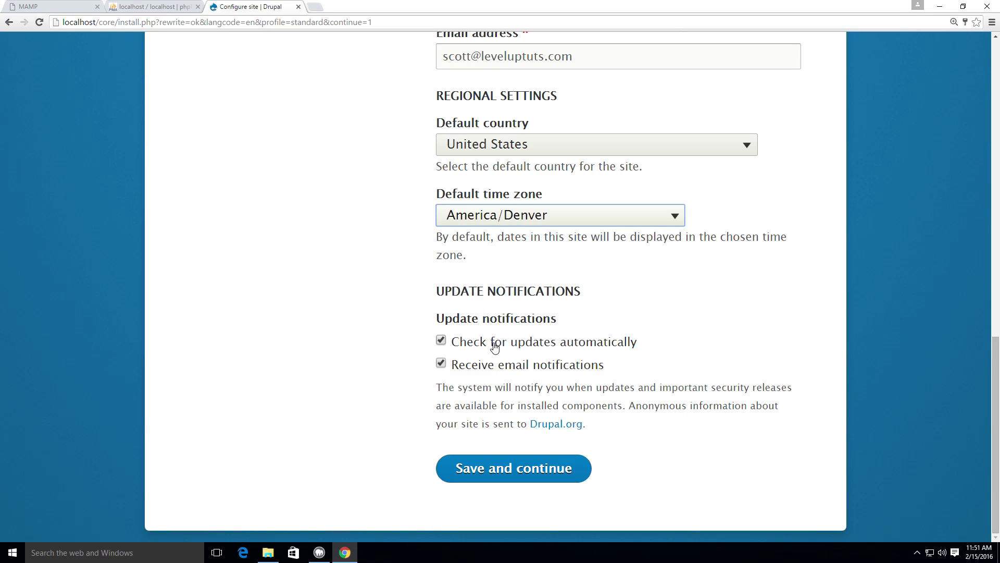
pyautogui.click(441, 363)
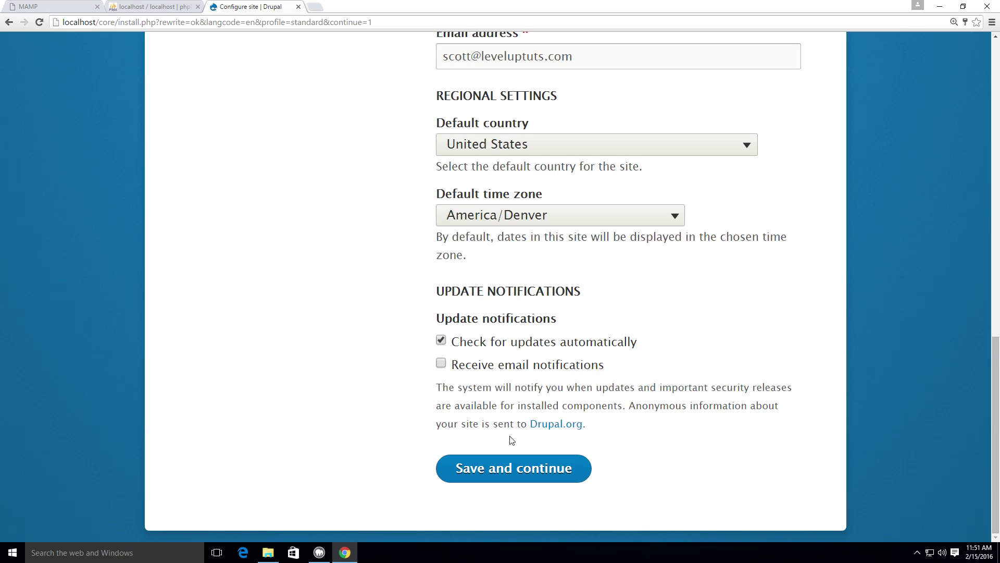
# Step: Save the site settings to complete installation and land on the Level Up Tutorials welcome page
pyautogui.click(484, 475)
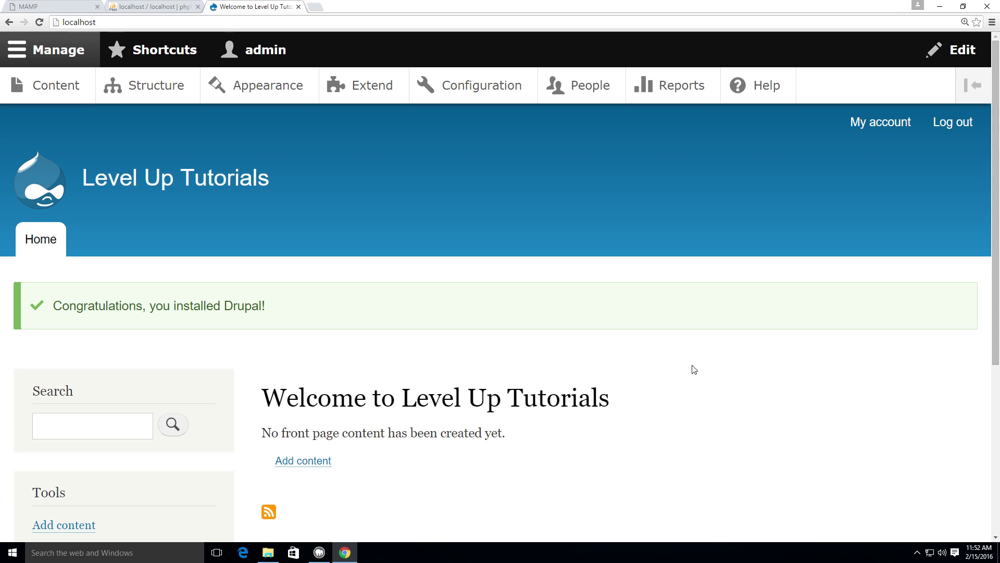
pyautogui.moveTo(693, 369); pyautogui.dragTo(255, 359)
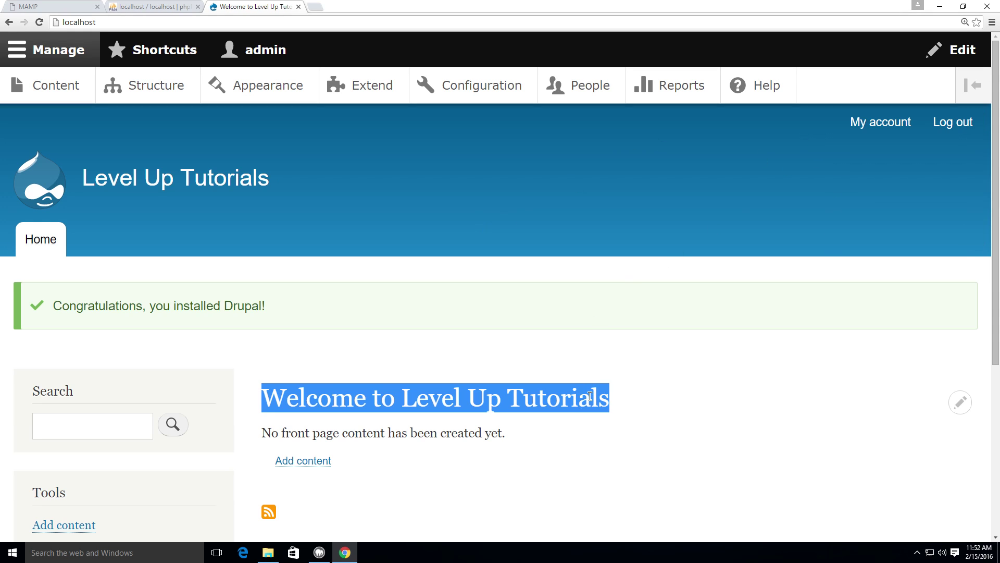
pyautogui.click(621, 389)
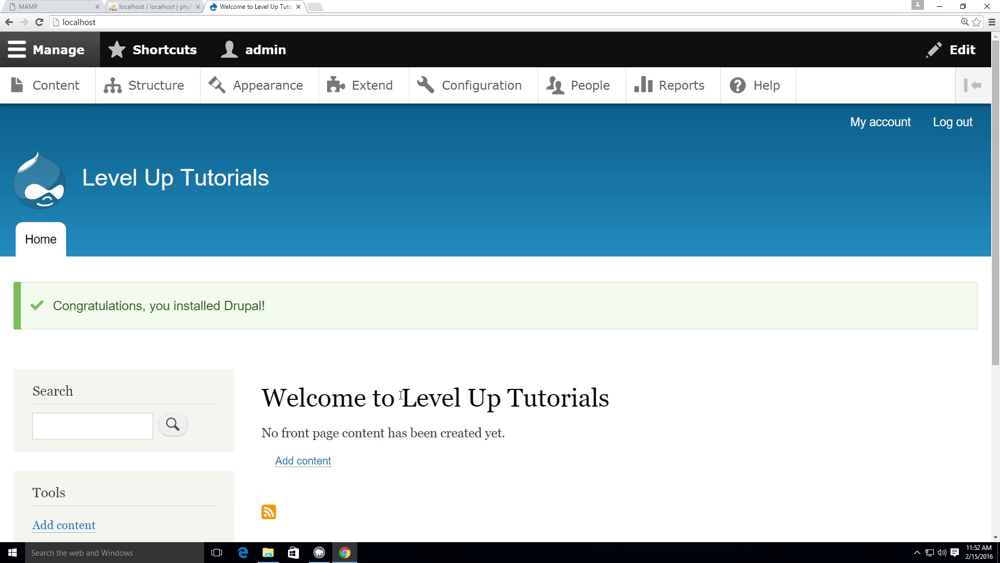